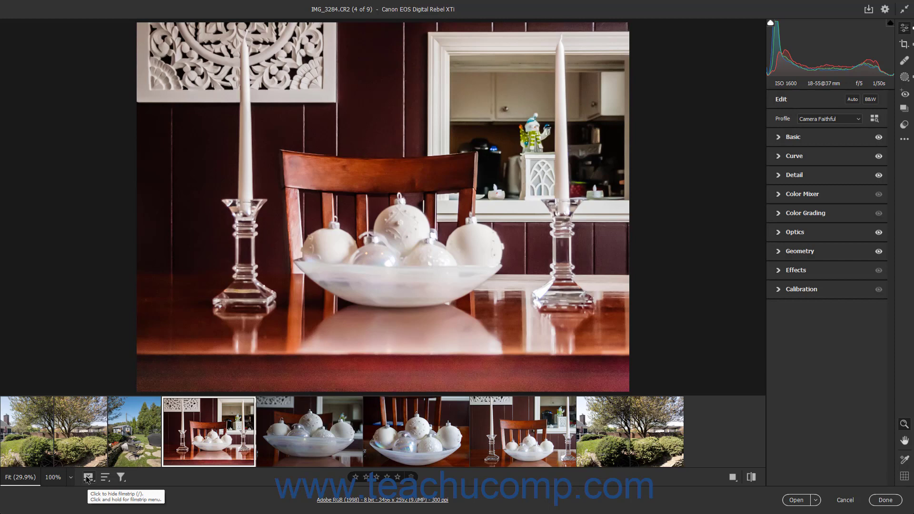
Hide and restore the filmstrip, then open and close the filmstrip menu.
{"action": "left_click", "coordinate": [87, 477]}
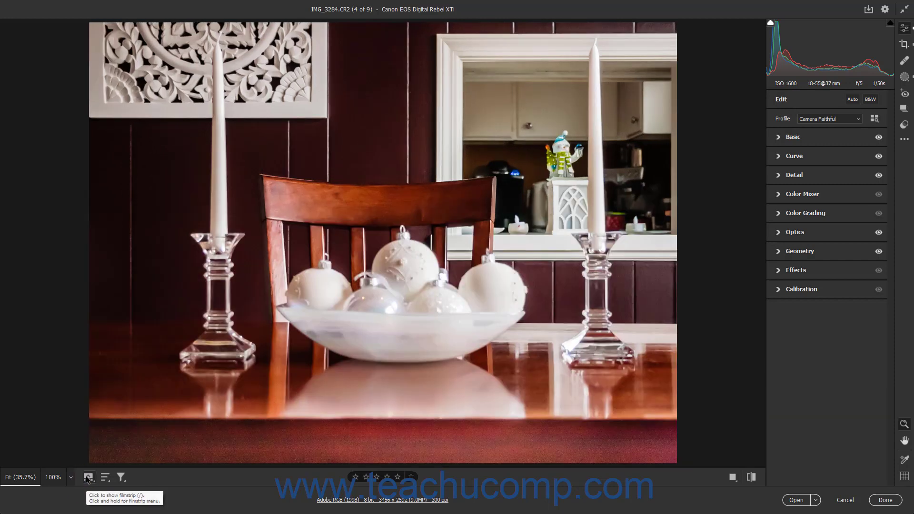
{"action": "left_click", "coordinate": [87, 478]}
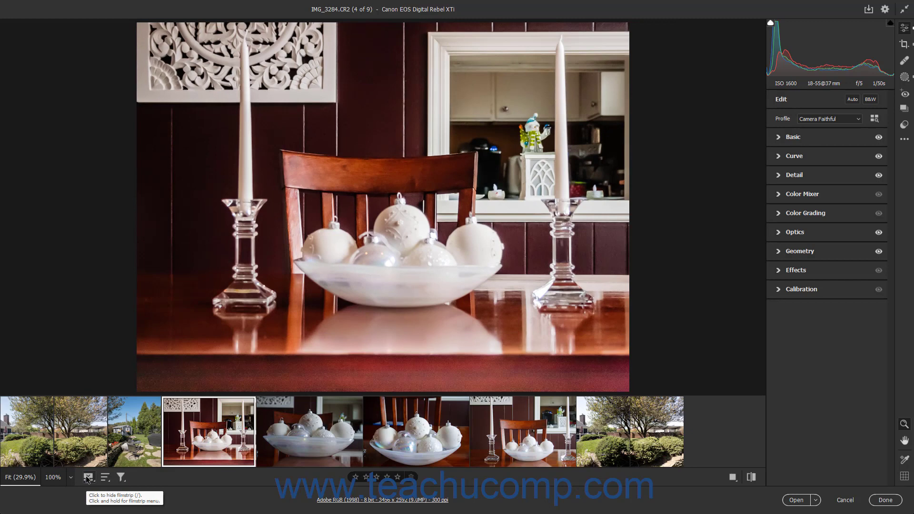
{"action": "left_click", "coordinate": [87, 478]}
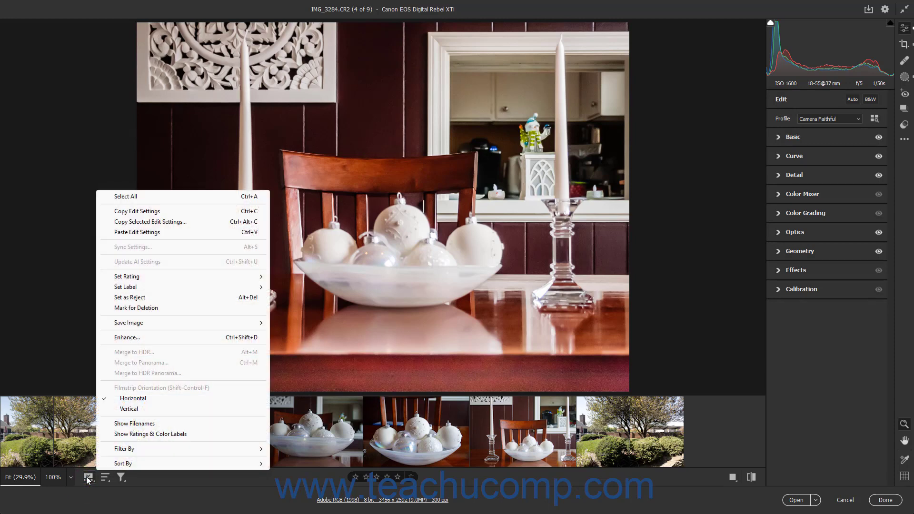
{"action": "left_click", "coordinate": [88, 478]}
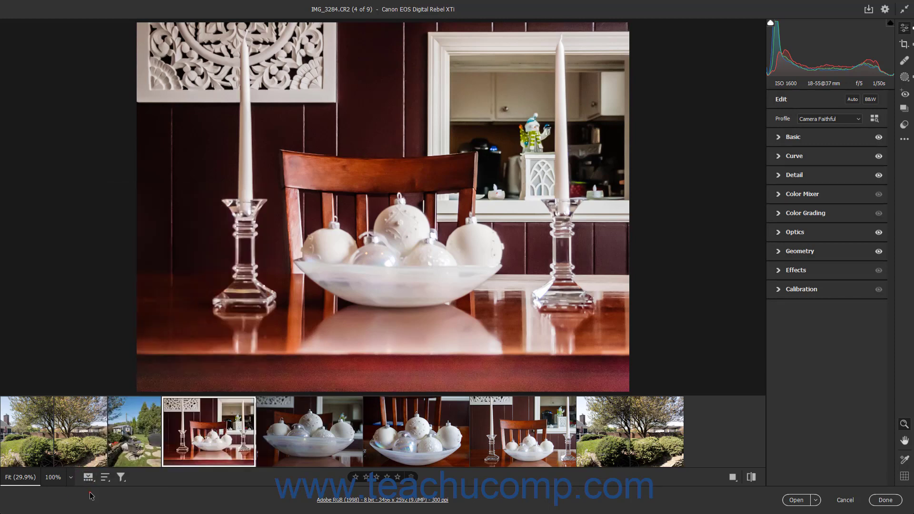
Reopen and dismiss the filmstrip menu, then display the first photo APC_0264-hdr.dng.
{"action": "left_click", "coordinate": [88, 479]}
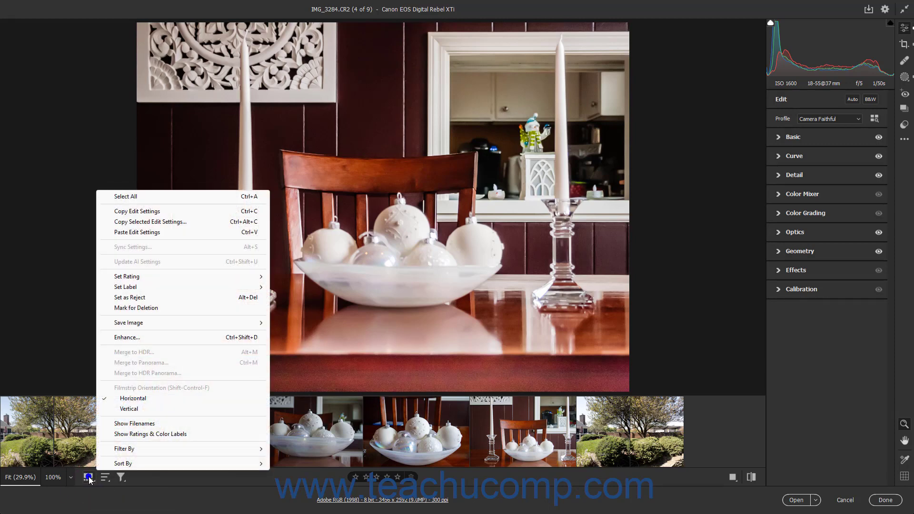
{"action": "left_click", "coordinate": [93, 499]}
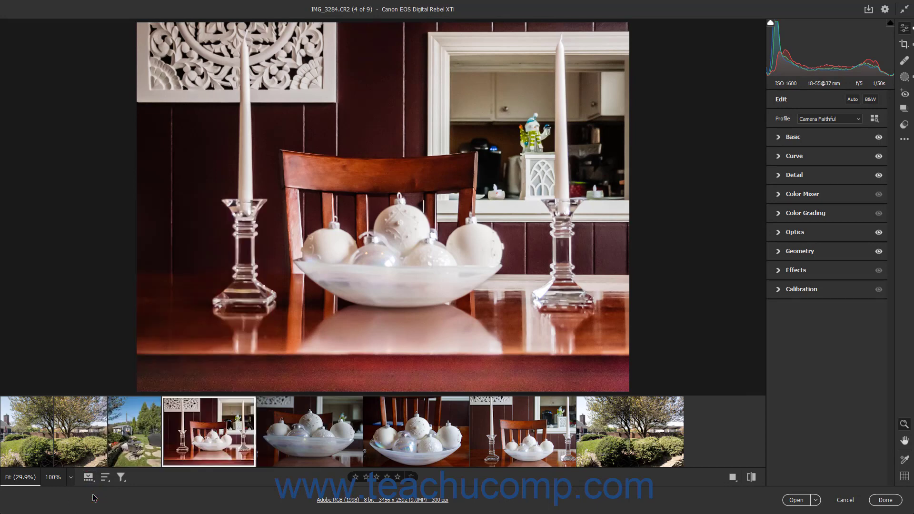
{"action": "left_click", "coordinate": [38, 446]}
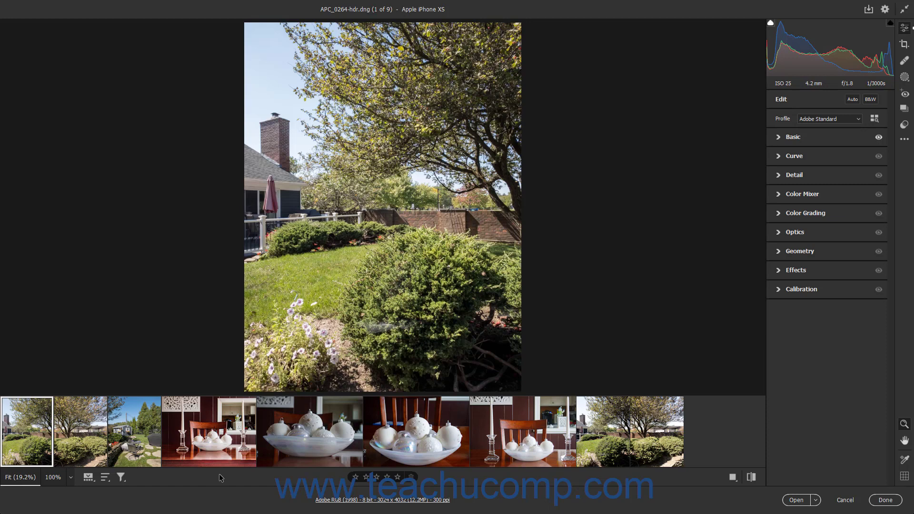
Select PhotomergeSample1.dng and Shift-add the ninth photo so 2/9 are selected.
{"action": "left_click", "coordinate": [606, 441]}
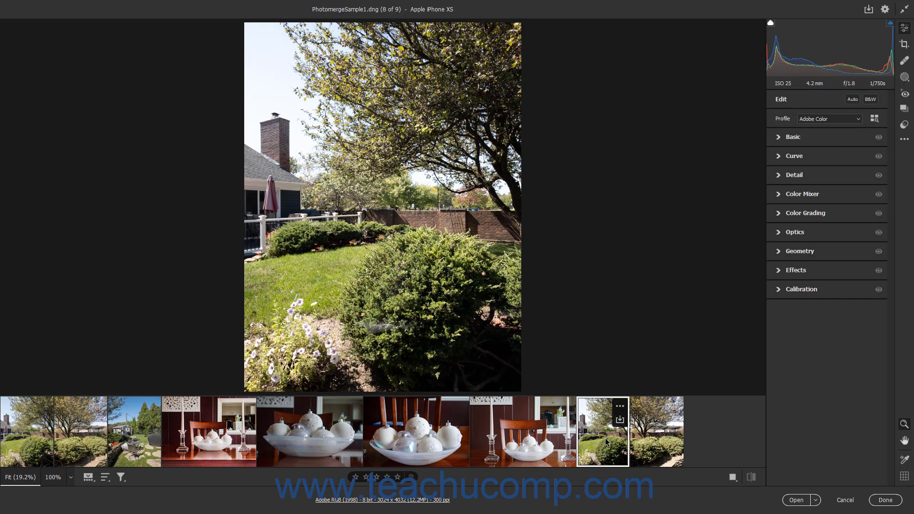
{"action": "key", "text": "shift"}
{"action": "left_click", "coordinate": [645, 442], "text": "shift"}
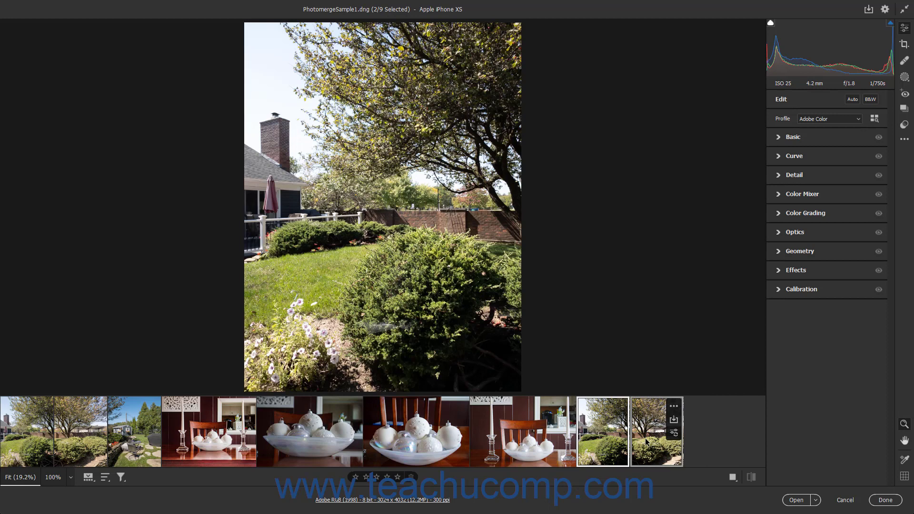
Select all nine photos, then reselect only PhotomergeSample1.dng and the ninth photo.
{"action": "left_click", "coordinate": [89, 478]}
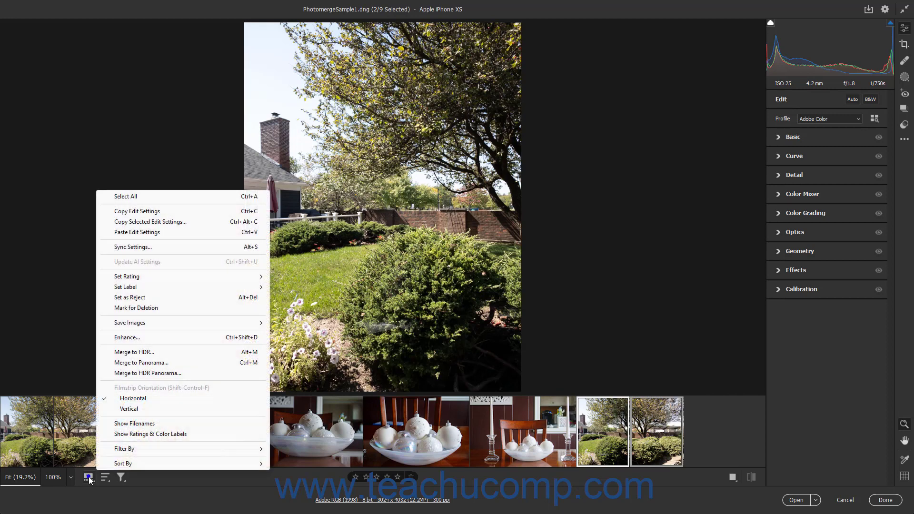
{"action": "left_click", "coordinate": [176, 204]}
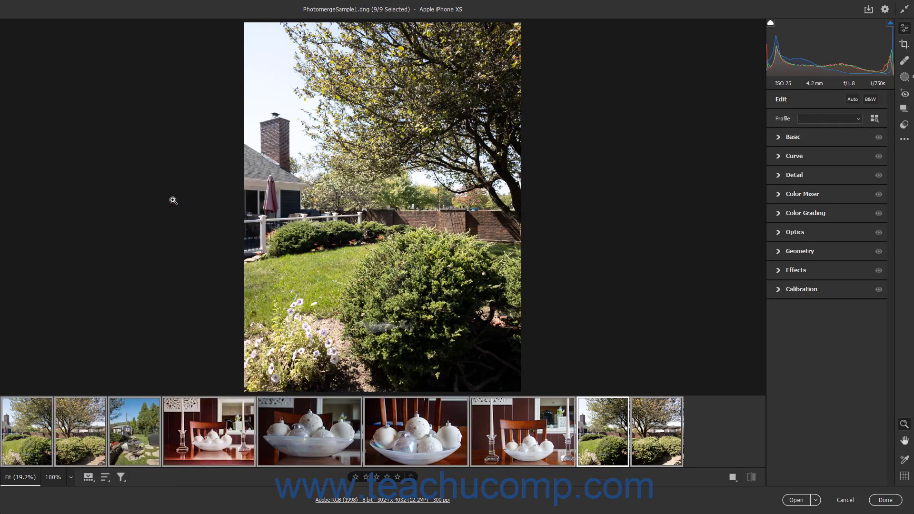
{"action": "left_click", "coordinate": [613, 439]}
{"action": "left_click", "coordinate": [660, 444], "text": "ctrl"}
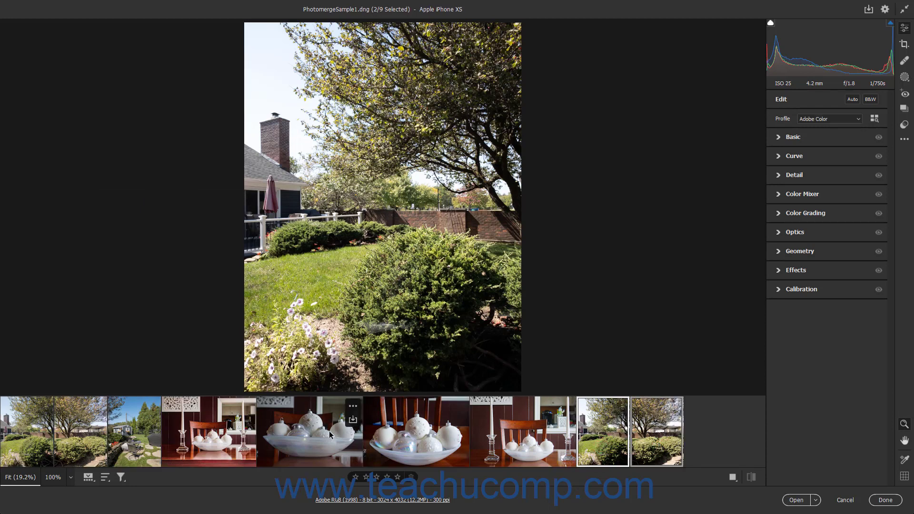
Give the two selected photos a two-star rating from the filmstrip menu's Set Rating.
{"action": "left_click", "coordinate": [86, 480]}
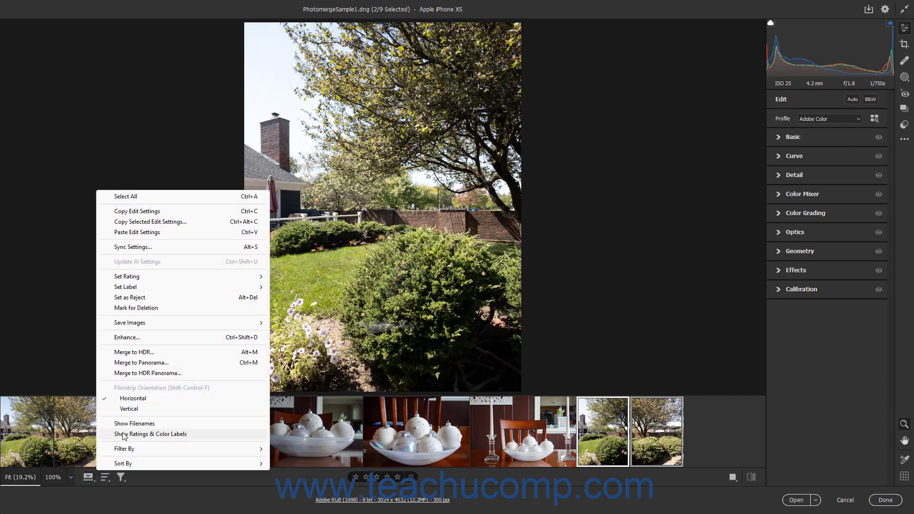
{"action": "mouse_move", "coordinate": [163, 283]}
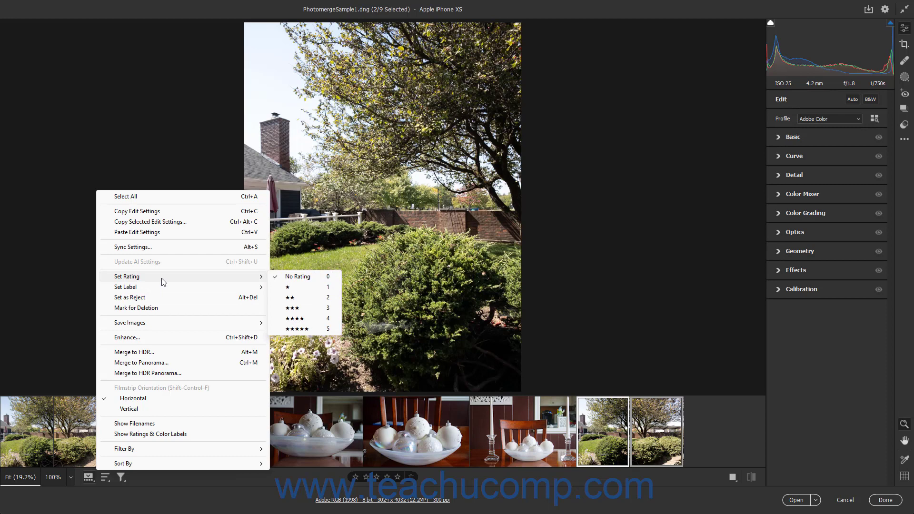
{"action": "left_click", "coordinate": [305, 296]}
Apply the yellow Second colour label to the two selected photos via the filmstrip menu.
{"action": "left_click", "coordinate": [89, 478]}
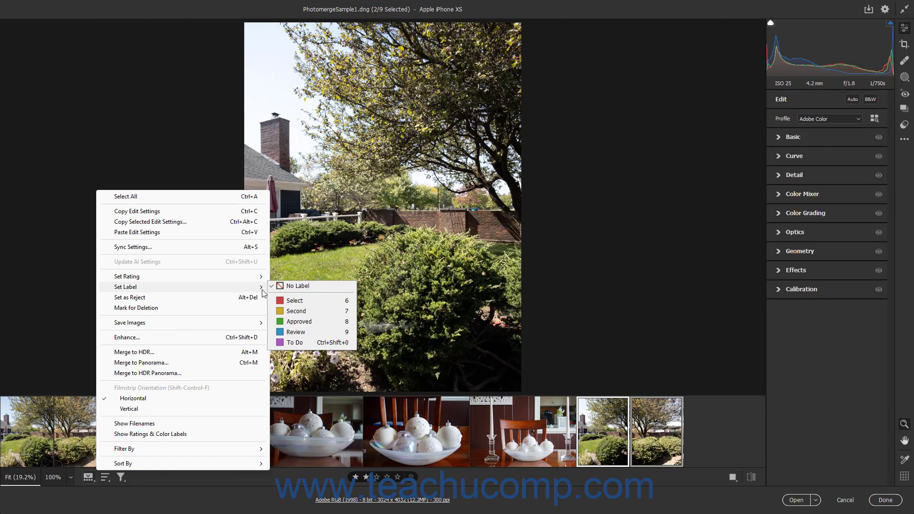
{"action": "left_click", "coordinate": [310, 312]}
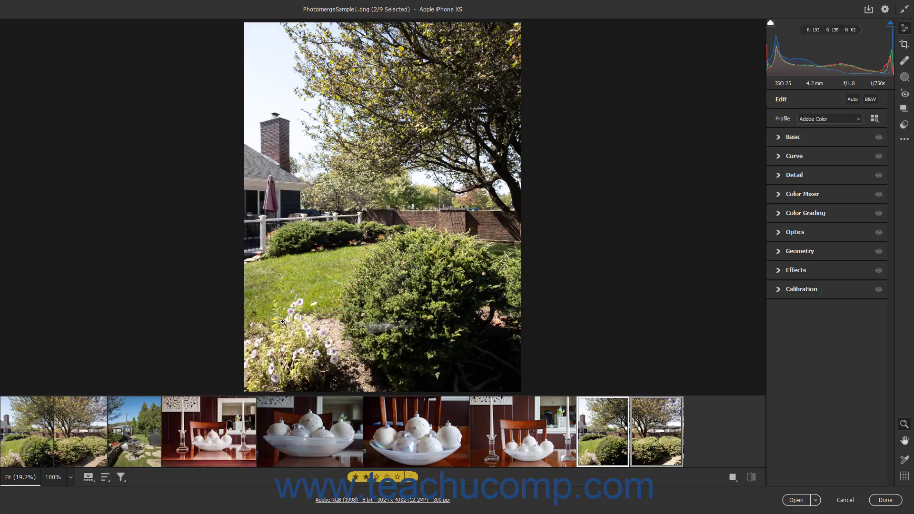
{"action": "left_click", "coordinate": [87, 479]}
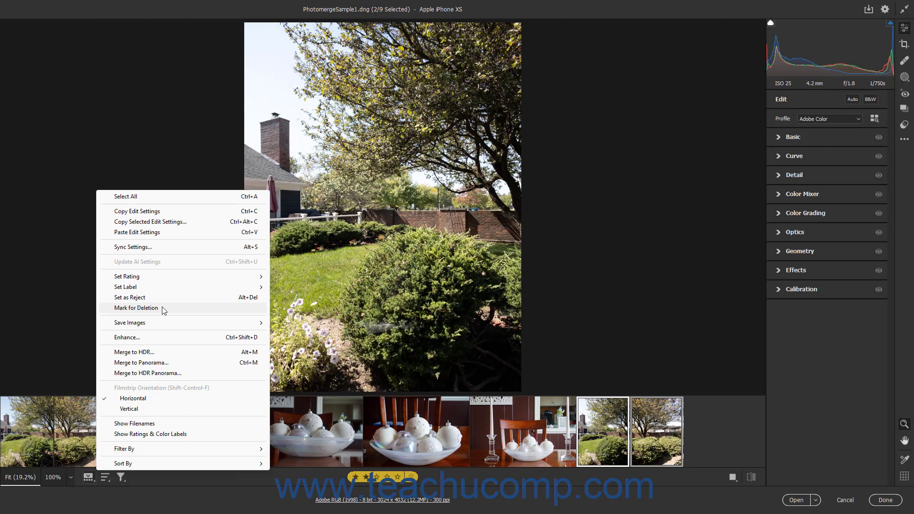
Preview a Merge to HDR of the two selected photos and cancel it.
{"action": "left_click", "coordinate": [155, 354]}
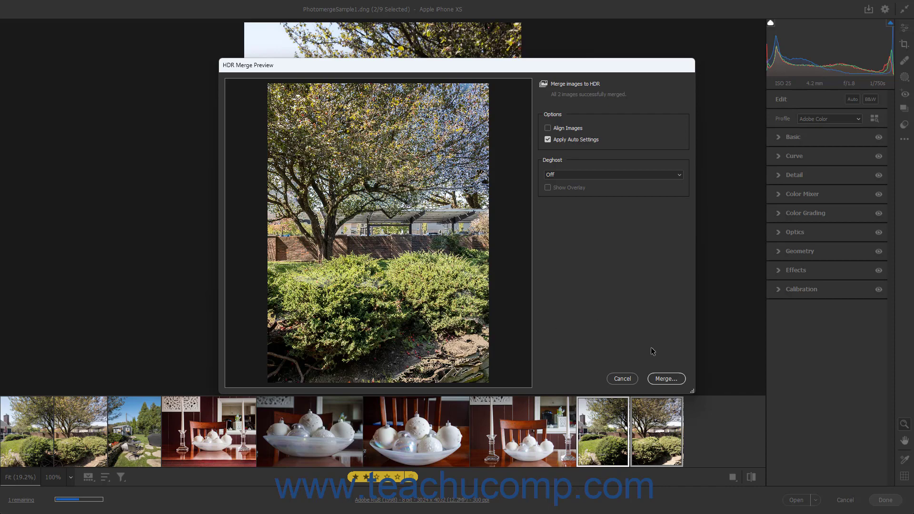
{"action": "left_click", "coordinate": [629, 380]}
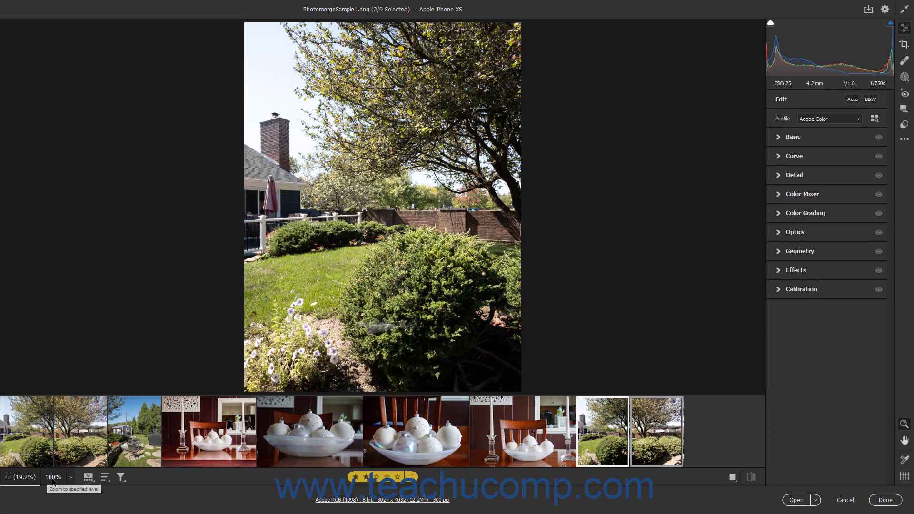
{"action": "left_click", "coordinate": [87, 478]}
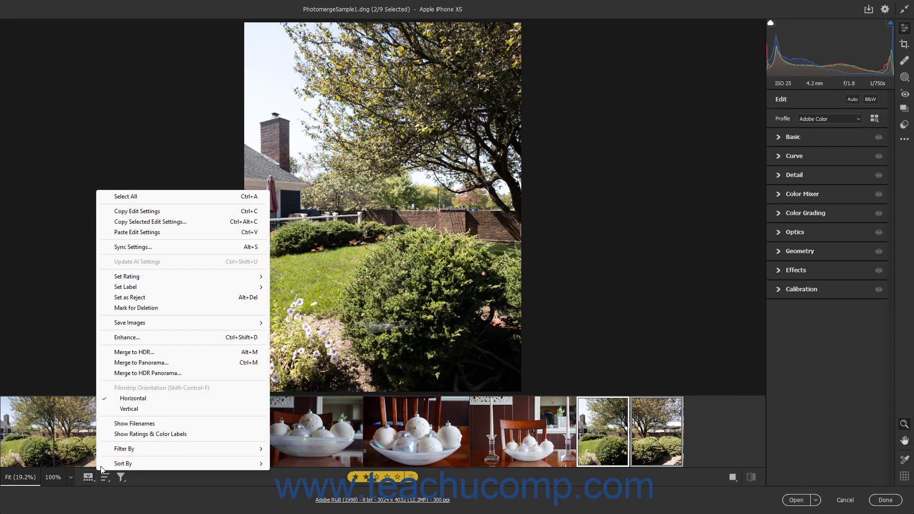
Preview a Merge to Panorama and cancel, then select the first three photos from APC_0264-hdr.dng.
{"action": "left_click", "coordinate": [163, 363]}
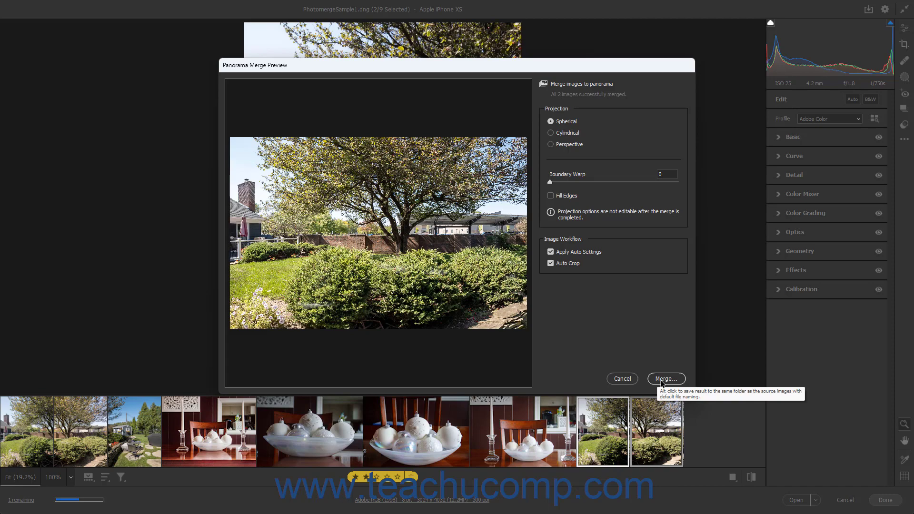
{"action": "left_click", "coordinate": [622, 379]}
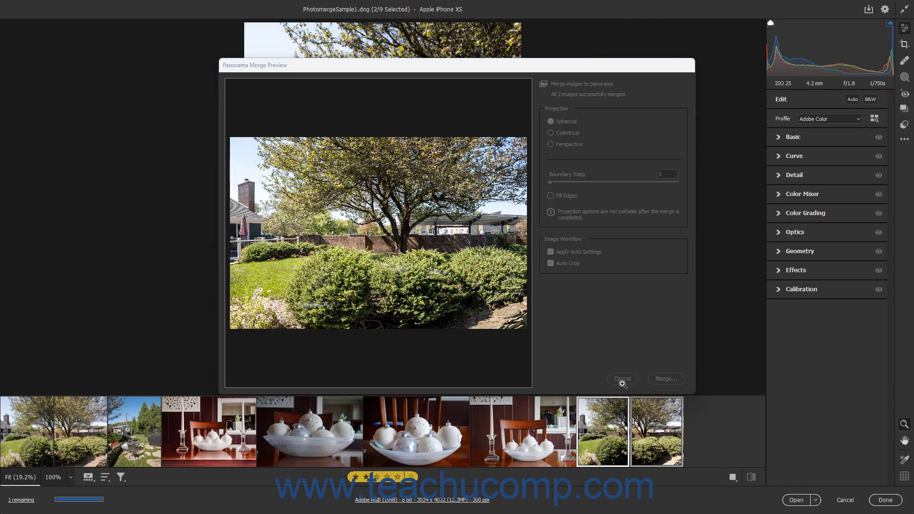
{"action": "left_click", "coordinate": [22, 435]}
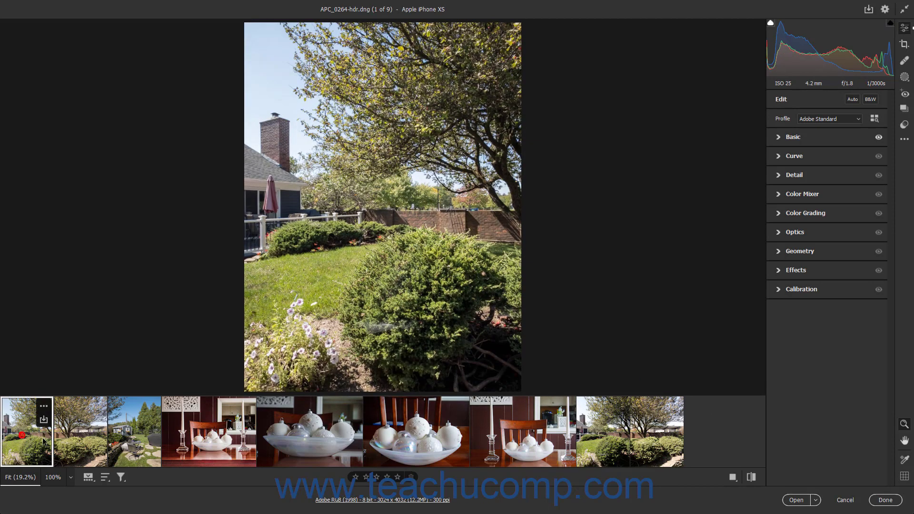
{"action": "left_click", "coordinate": [140, 446], "text": "shift"}
Merge the three photos into an HDR panorama and save it as APC_0264-hdr-Pano.dng.
{"action": "left_click", "coordinate": [89, 477]}
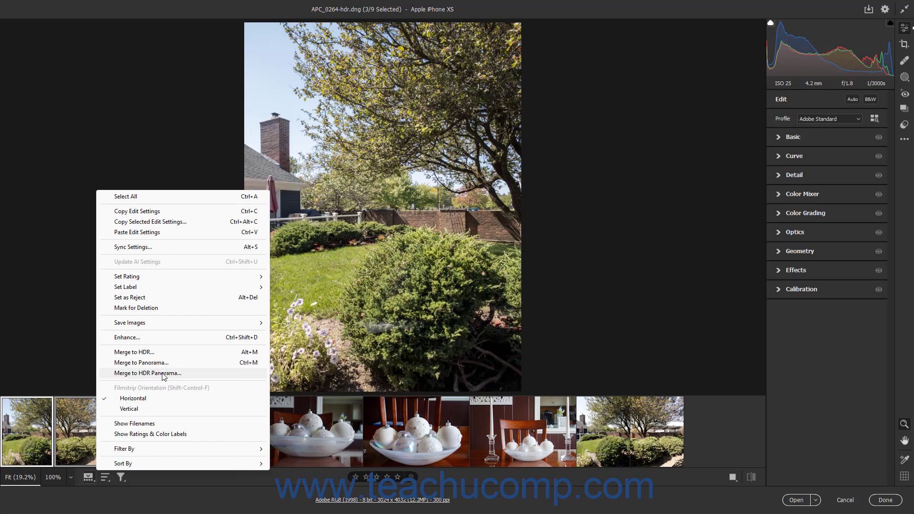
{"action": "left_click", "coordinate": [147, 373]}
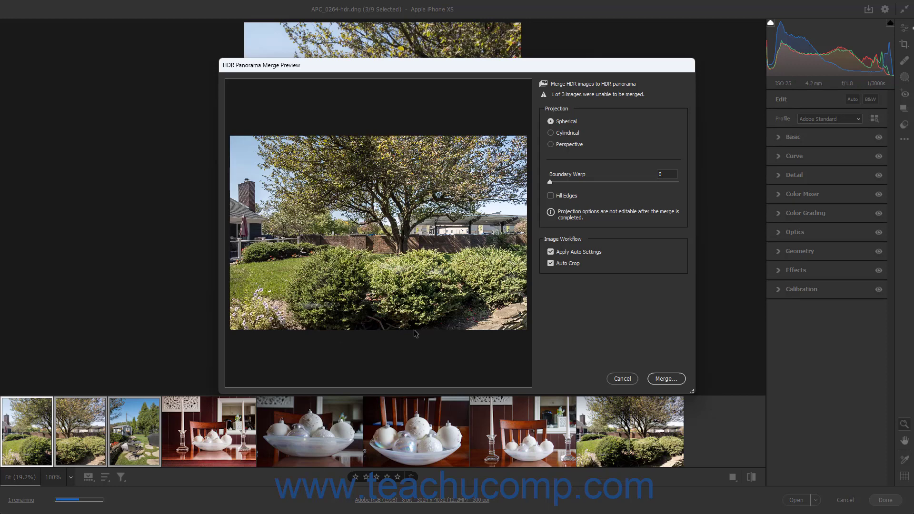
{"action": "left_click", "coordinate": [662, 379]}
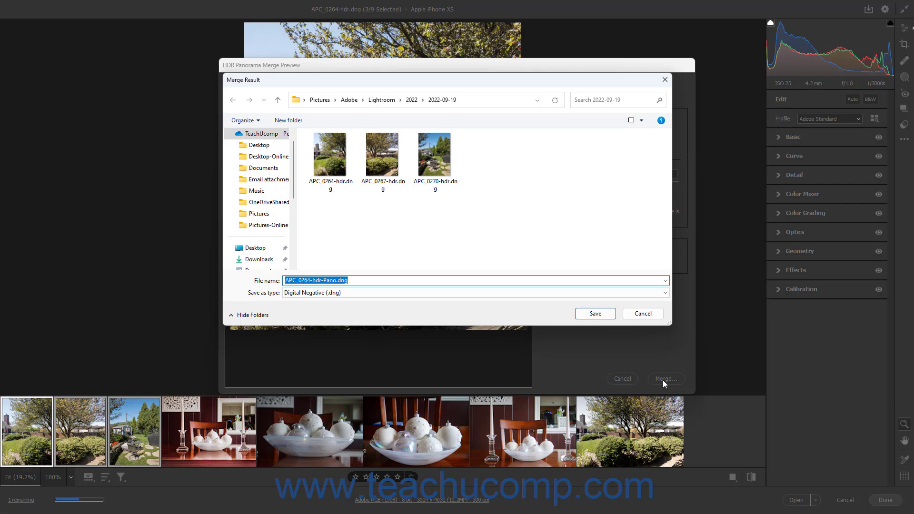
{"action": "left_click", "coordinate": [589, 313]}
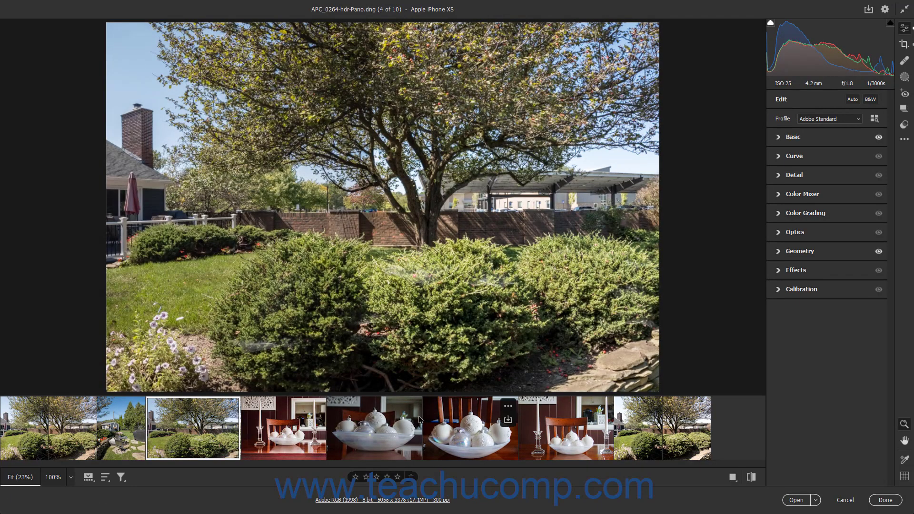
Display IMG_3286.CR2 and choose Copy Selected Edit Settings from the filmstrip menu.
{"action": "left_click", "coordinate": [451, 434]}
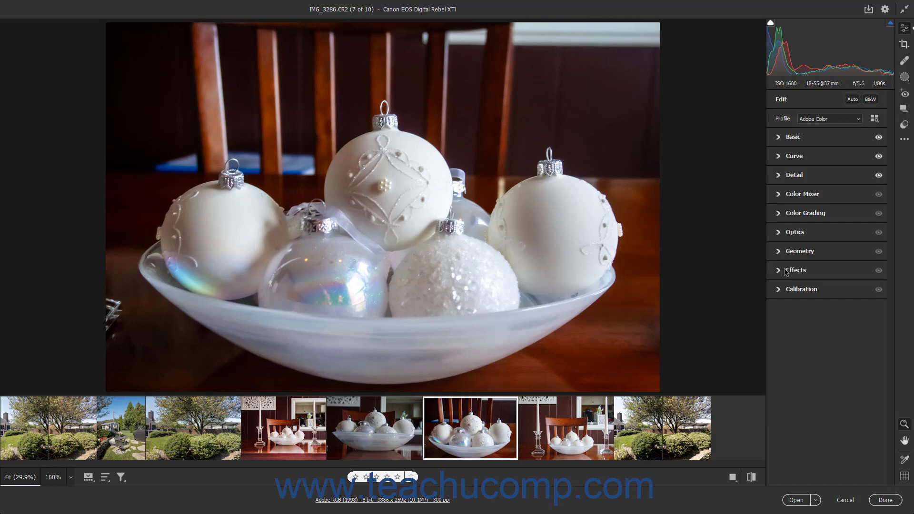
{"action": "mouse_move", "coordinate": [437, 431]}
{"action": "left_click", "coordinate": [85, 478]}
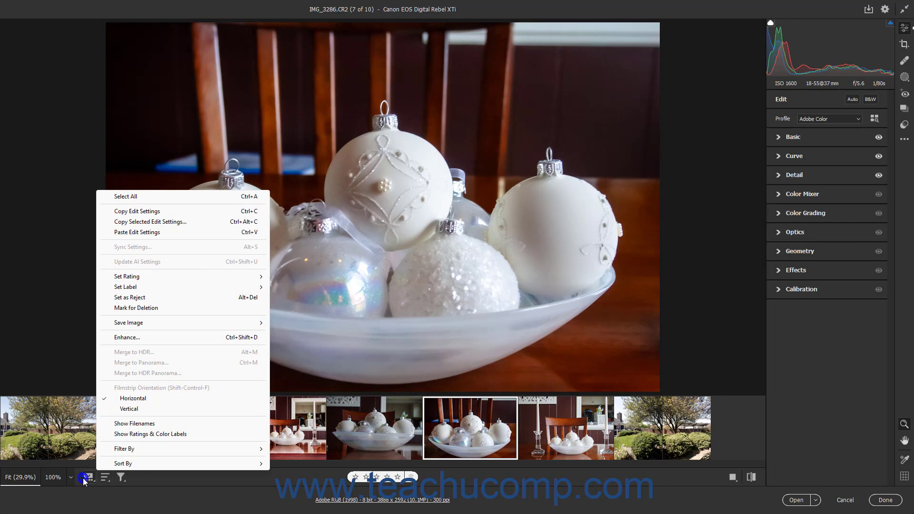
{"action": "left_click", "coordinate": [166, 223]}
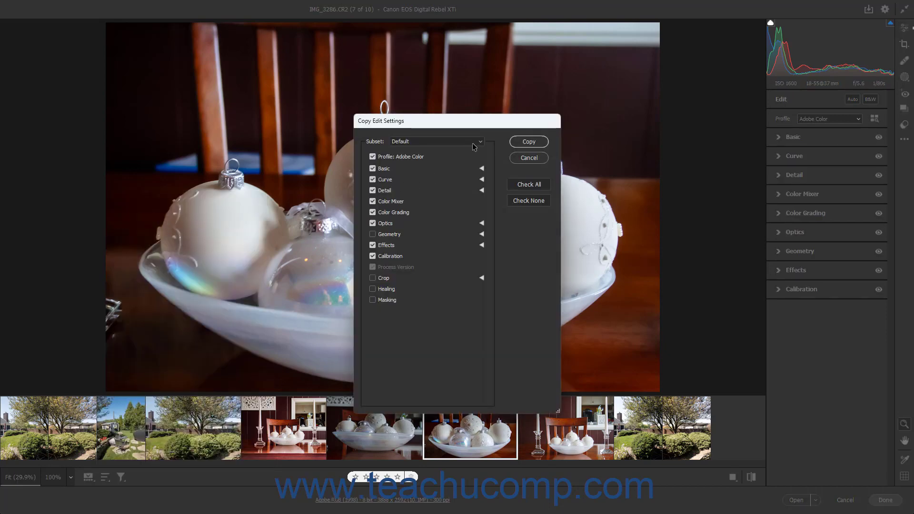
Copy only the Modified subset of IMG_3286.CR2's settings: Basic, Parametric Curve and Detail.
{"action": "left_click", "coordinate": [475, 147]}
{"action": "left_click", "coordinate": [462, 156]}
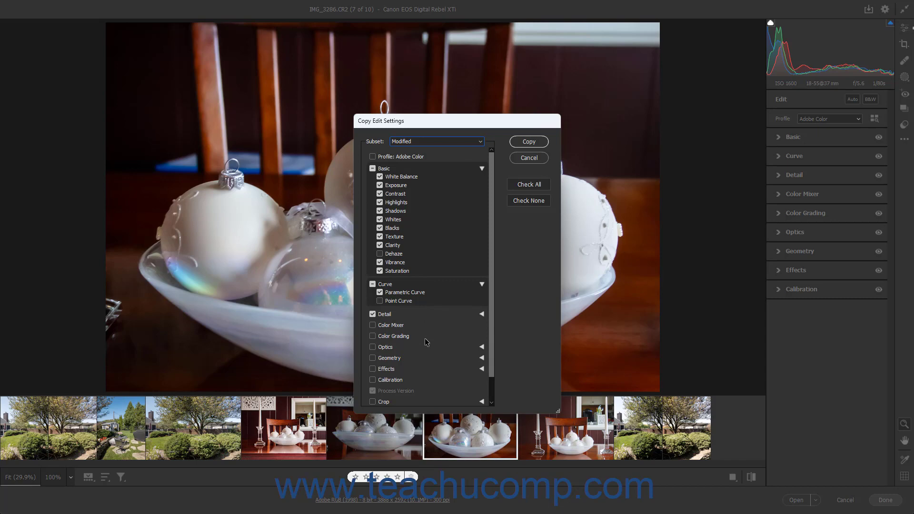
{"action": "left_click", "coordinate": [529, 142]}
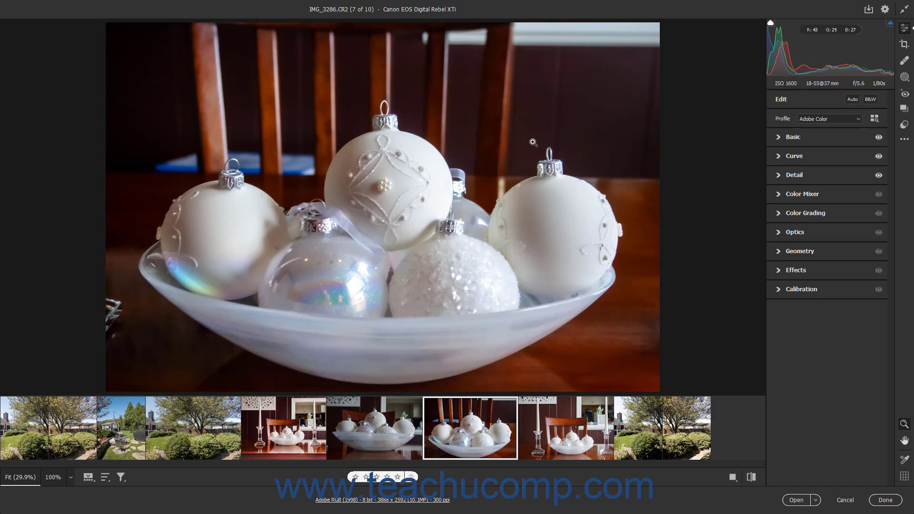
Paste the copied settings onto IMG_3285.CR2, switching its profile to Adobe Color.
{"action": "left_click", "coordinate": [378, 430]}
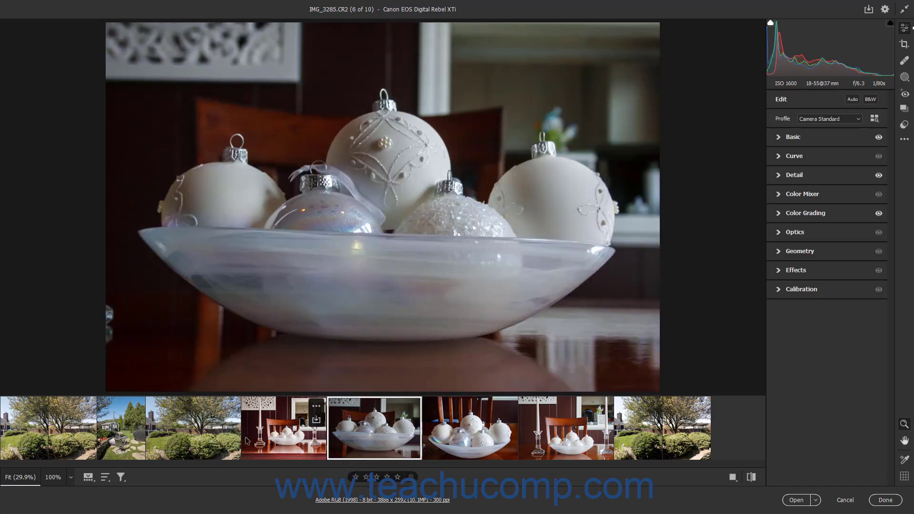
{"action": "left_click", "coordinate": [85, 478]}
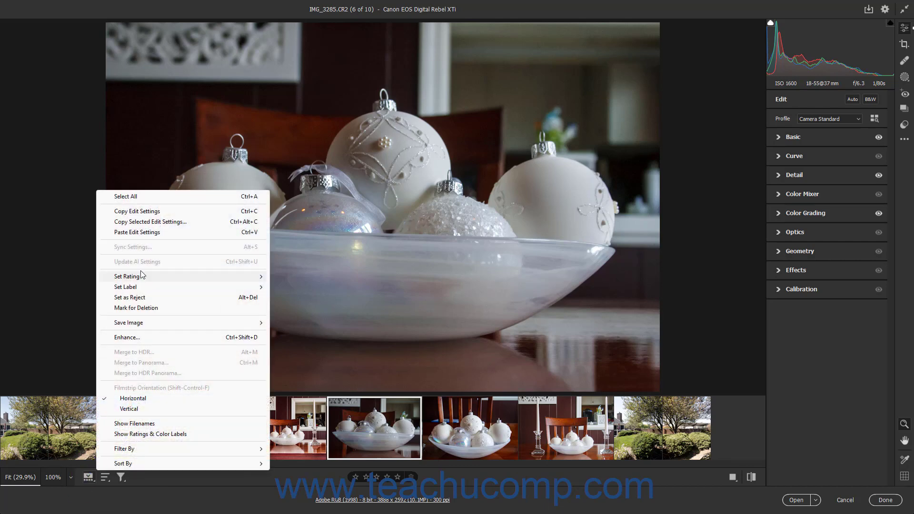
{"action": "left_click", "coordinate": [148, 234]}
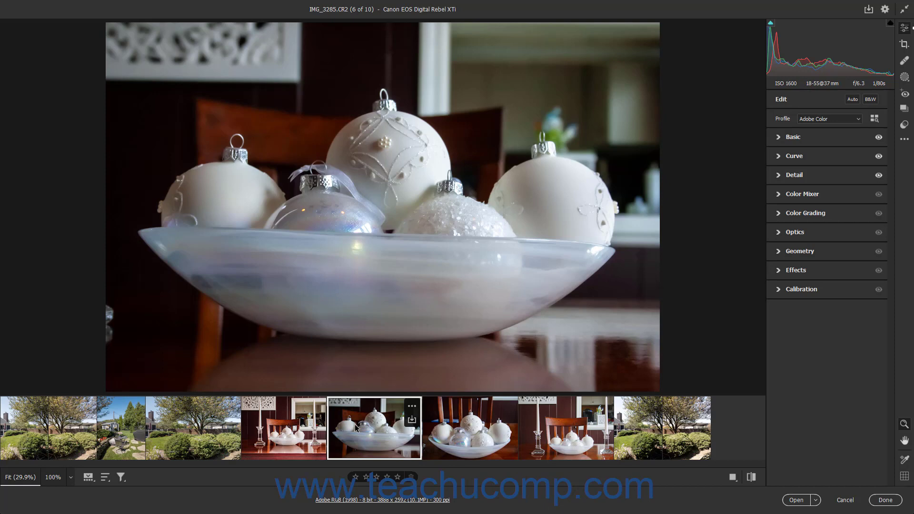
Ctrl-add the neighbouring ornament photo and choose Sync Settings from the filmstrip menu.
{"action": "left_click", "coordinate": [292, 436], "text": "ctrl"}
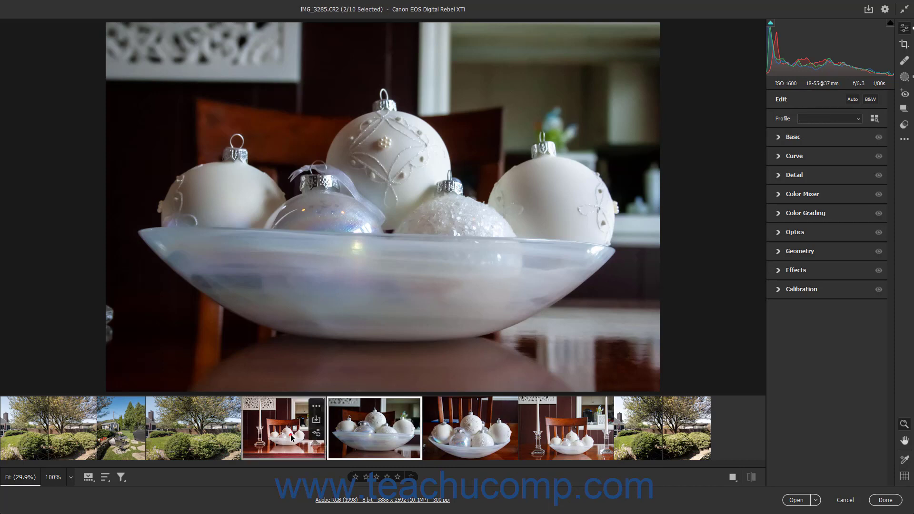
{"action": "left_click", "coordinate": [87, 479]}
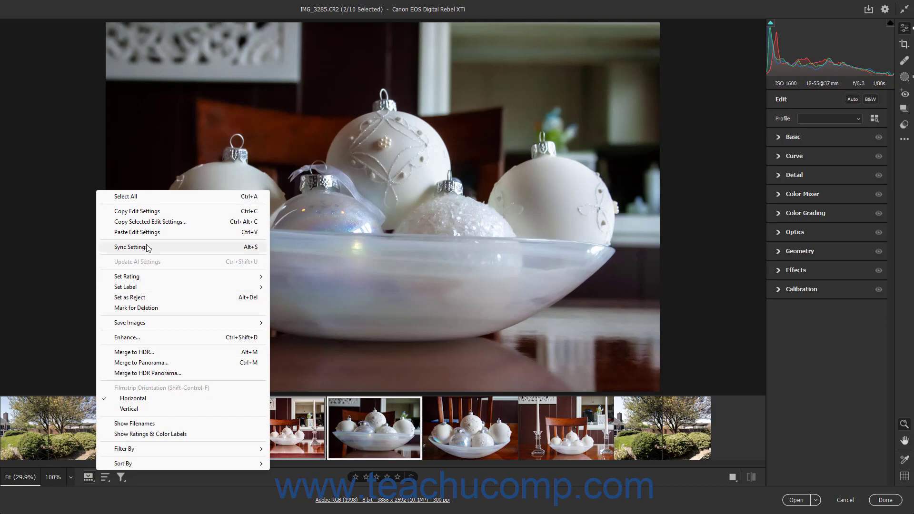
{"action": "left_click", "coordinate": [130, 248]}
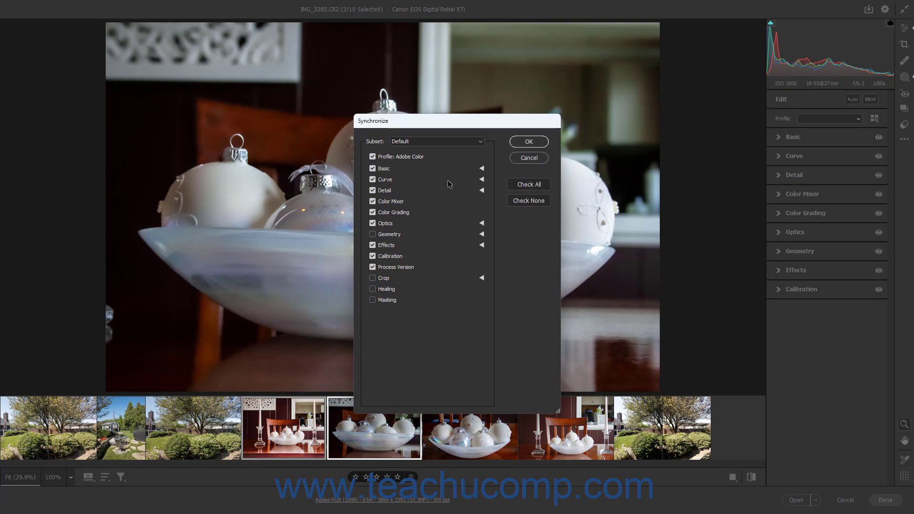
Synchronize only the Modified settings subset across both selected ornament photos.
{"action": "left_click", "coordinate": [481, 142]}
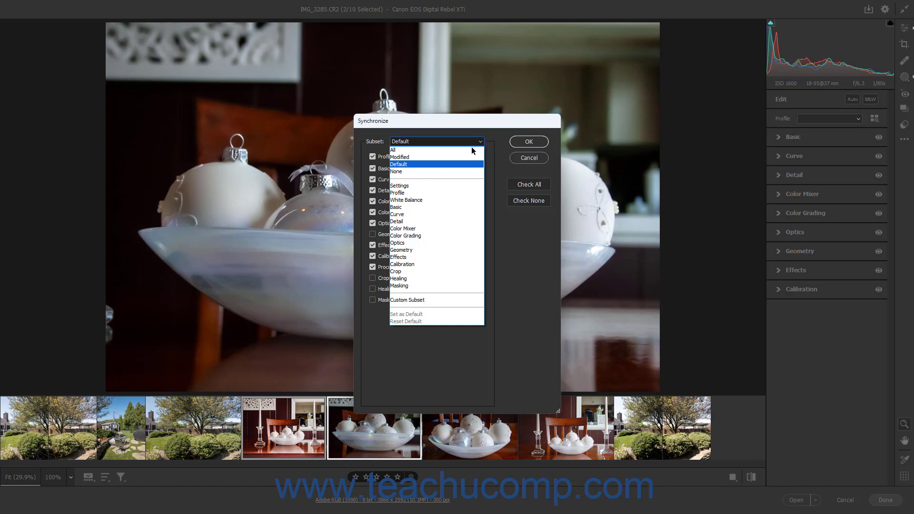
{"action": "left_click", "coordinate": [465, 157]}
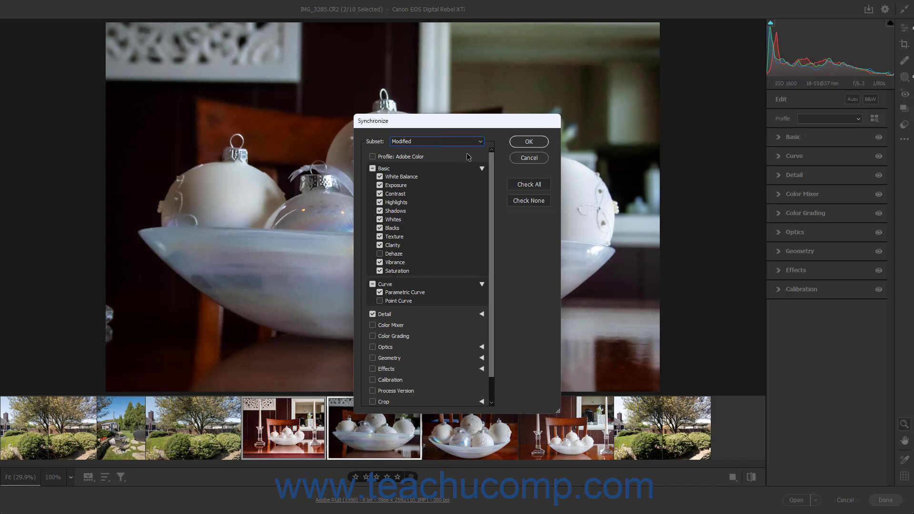
{"action": "left_click", "coordinate": [523, 143]}
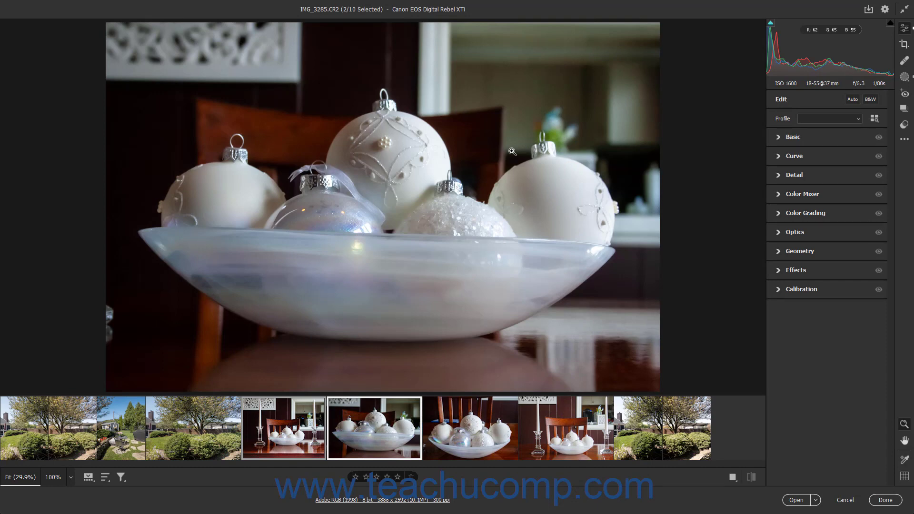
Enhance both ornament photos with Raw Details only, leaving Super Resolution off.
{"action": "left_click", "coordinate": [86, 479]}
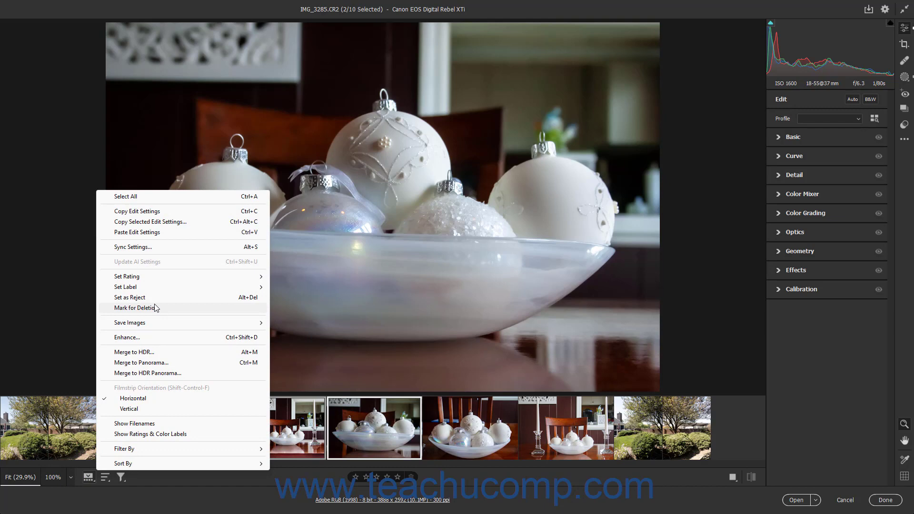
{"action": "left_click", "coordinate": [156, 338]}
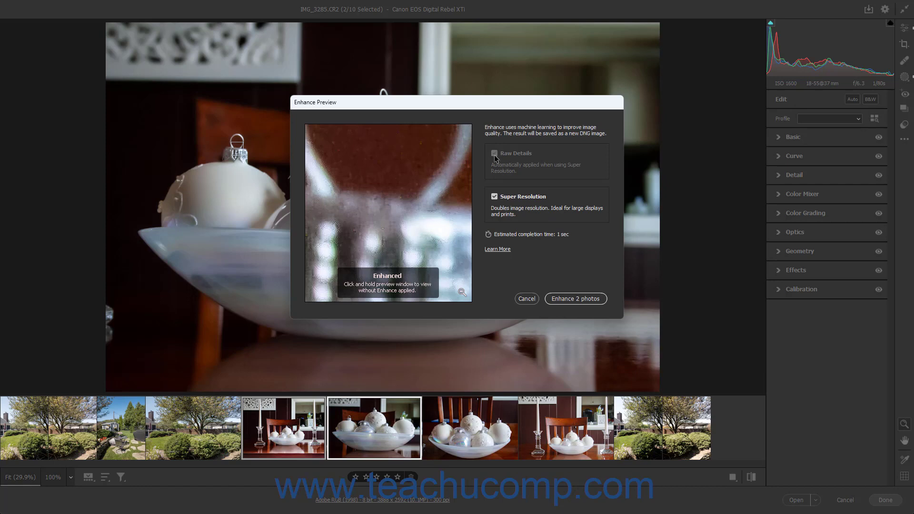
{"action": "left_click", "coordinate": [494, 197]}
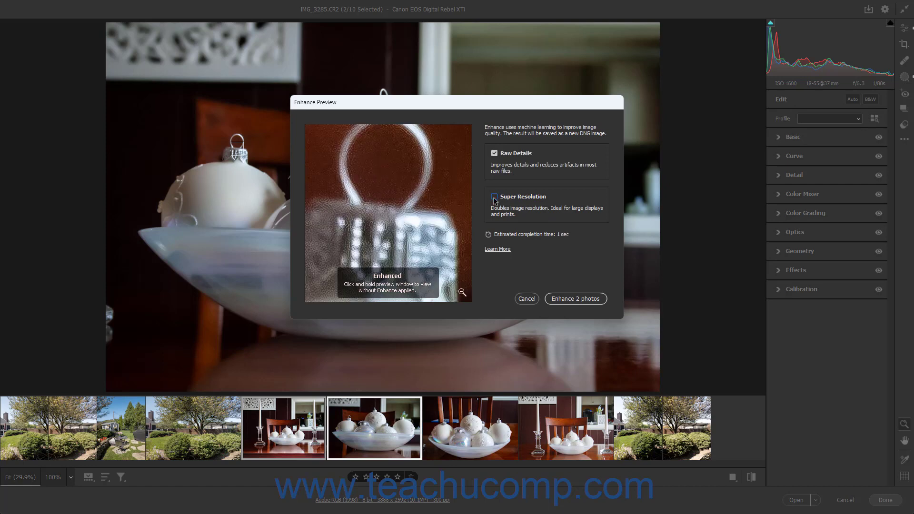
{"action": "left_click", "coordinate": [494, 197]}
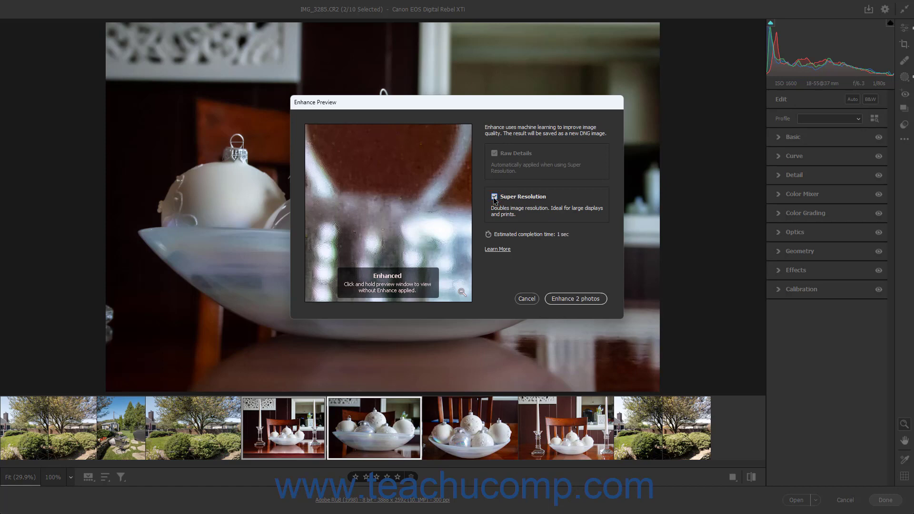
{"action": "left_click", "coordinate": [494, 197]}
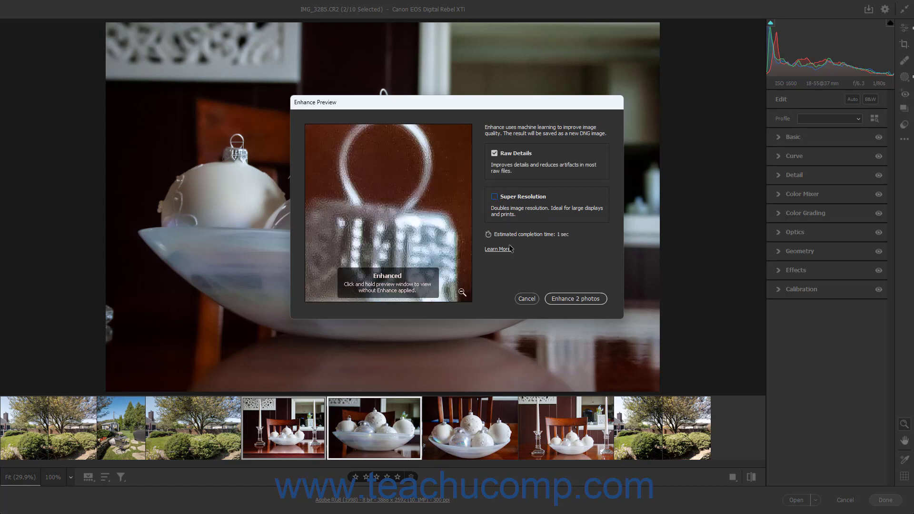
{"action": "left_click", "coordinate": [551, 300]}
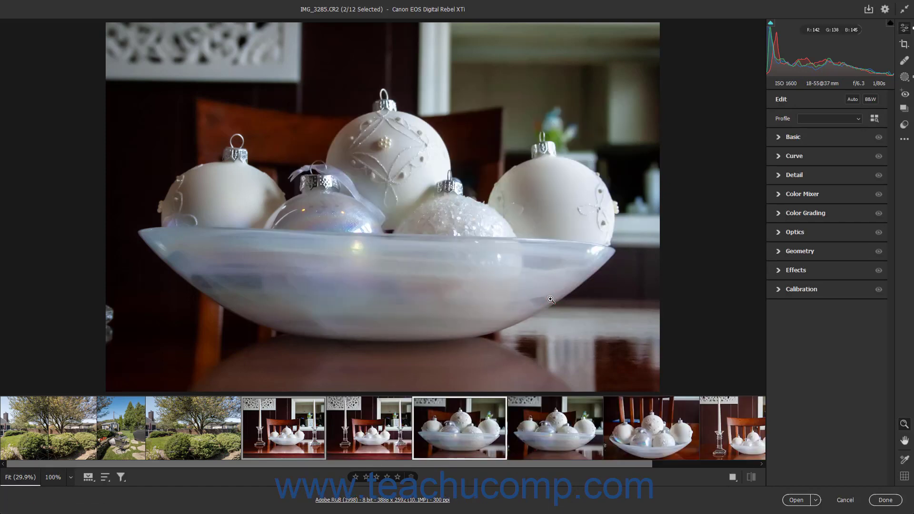
Compare the enhanced copies of IMG_3284 and IMG_3285, then return to IMG_3285.CR2 and open the filmstrip menu.
{"action": "left_click", "coordinate": [378, 440]}
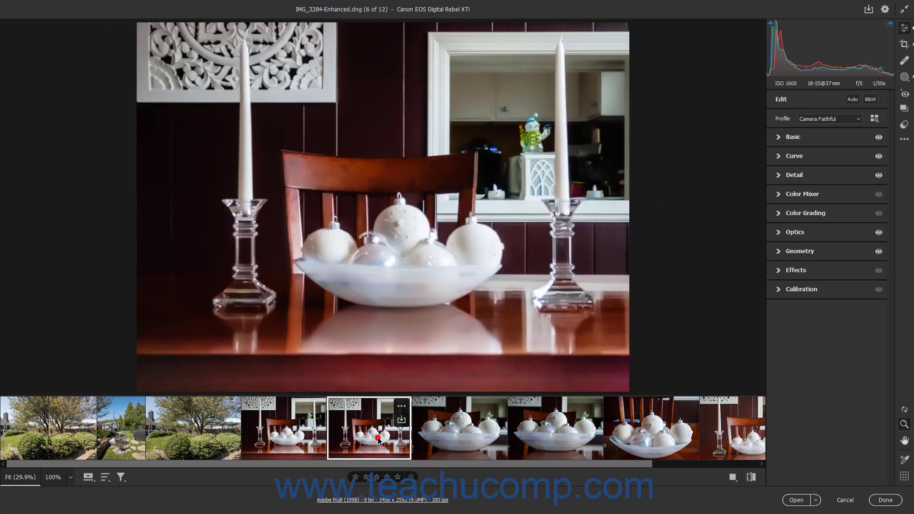
{"action": "left_click", "coordinate": [526, 431]}
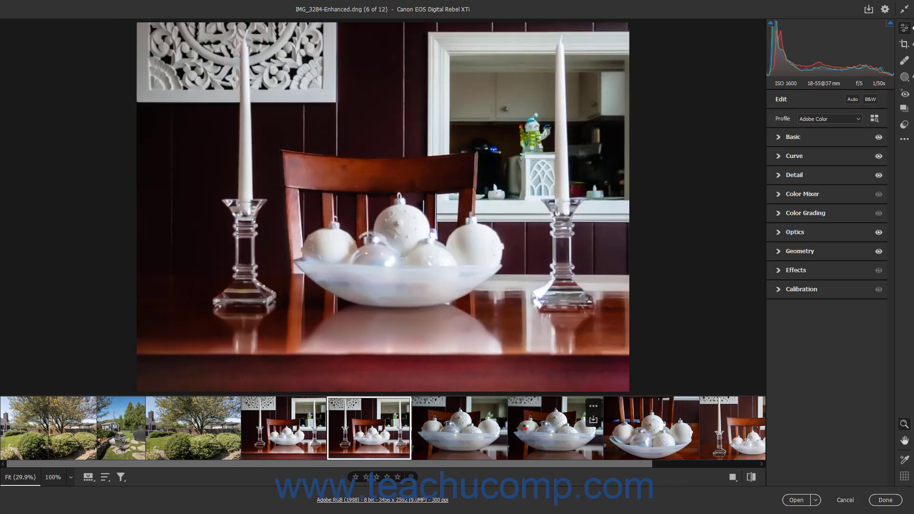
{"action": "left_click", "coordinate": [447, 434]}
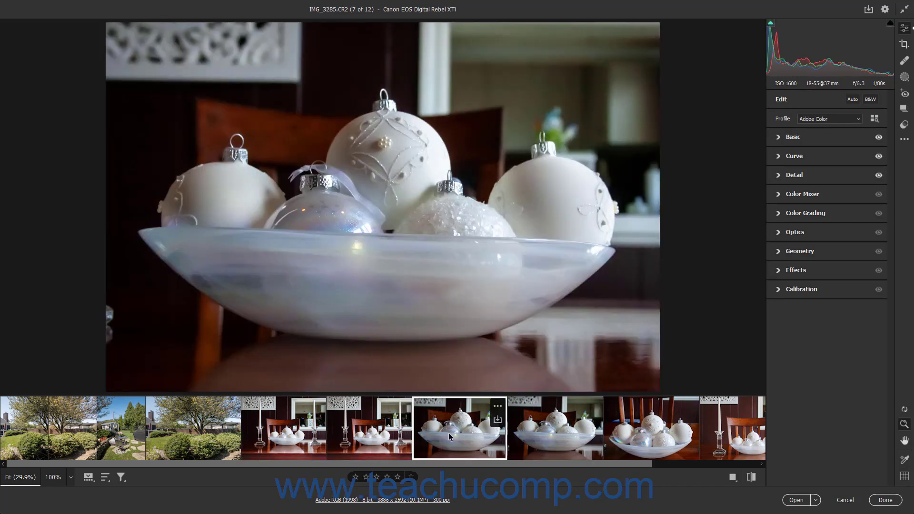
{"action": "left_click", "coordinate": [88, 478]}
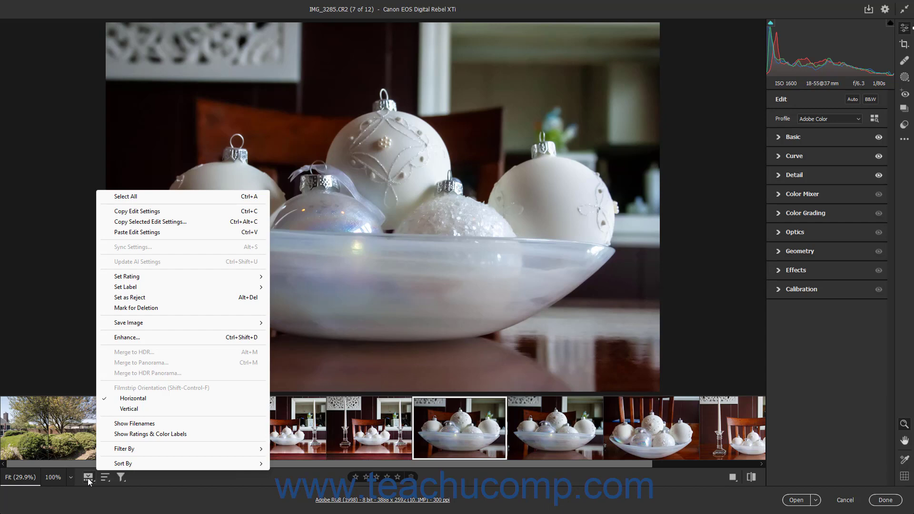
Try a Vertical filmstrip, switch back to Horizontal, and display the APC_0264-hdr-Pano panorama.
{"action": "left_click", "coordinate": [158, 411]}
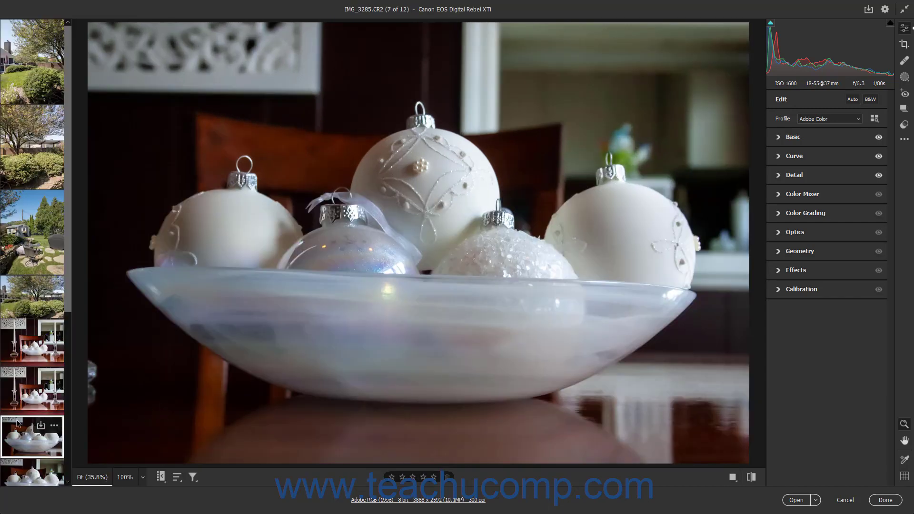
{"action": "scroll", "coordinate": [26, 425], "scroll_direction": "down", "scroll_amount": 5}
{"action": "scroll", "coordinate": [26, 425], "scroll_direction": "up", "scroll_amount": 5}
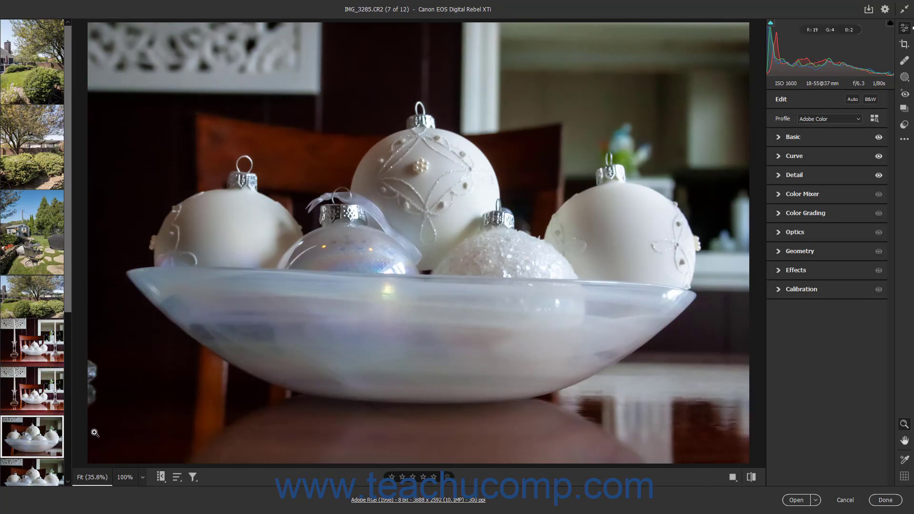
{"action": "left_click", "coordinate": [160, 477]}
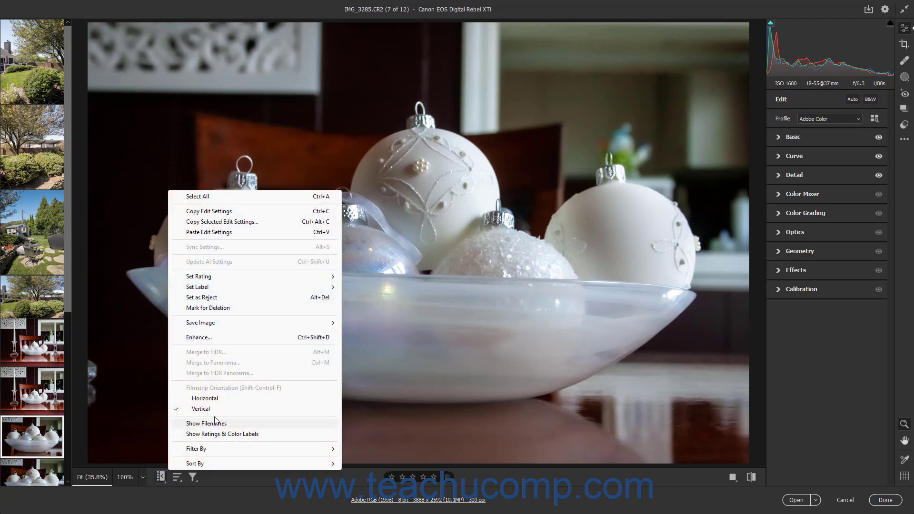
{"action": "left_click", "coordinate": [205, 399]}
{"action": "left_click", "coordinate": [193, 429]}
{"action": "left_click", "coordinate": [89, 477]}
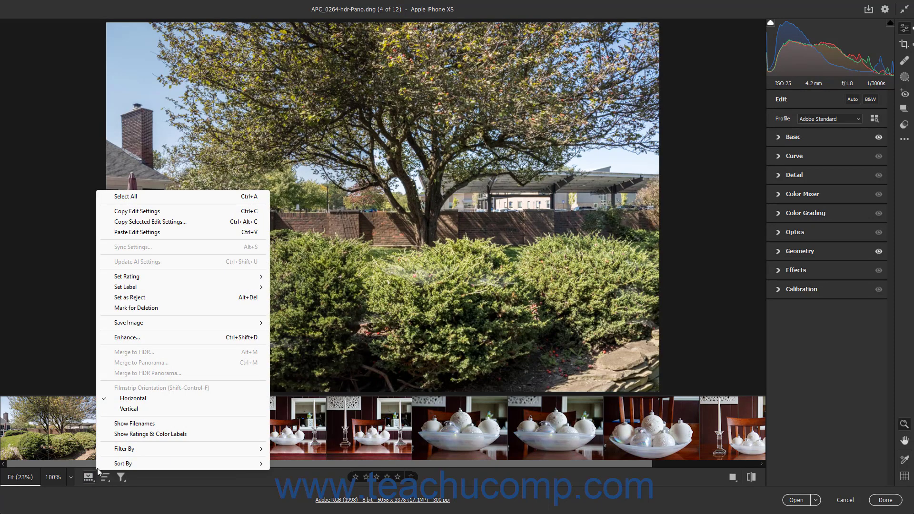
Turn on Show Filenames and Show Ratings & Color Labels for the filmstrip thumbnails.
{"action": "left_click", "coordinate": [134, 427]}
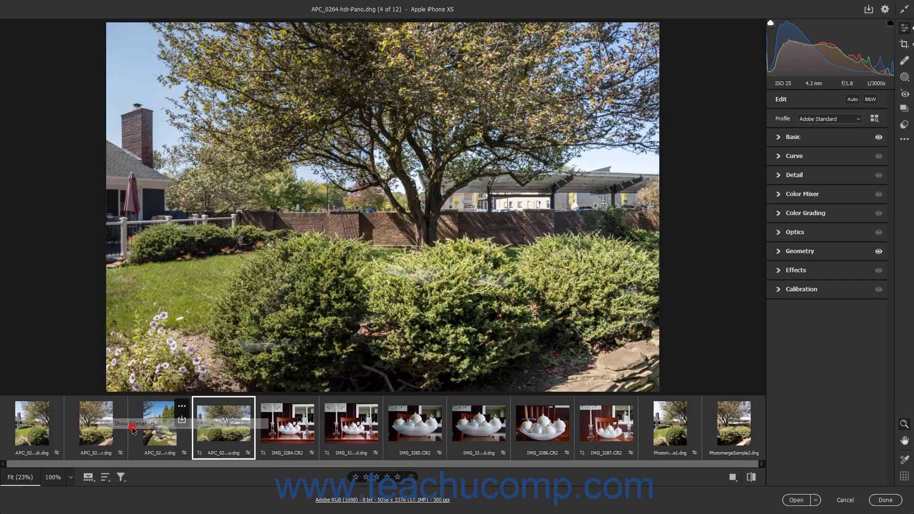
{"action": "left_click", "coordinate": [89, 476]}
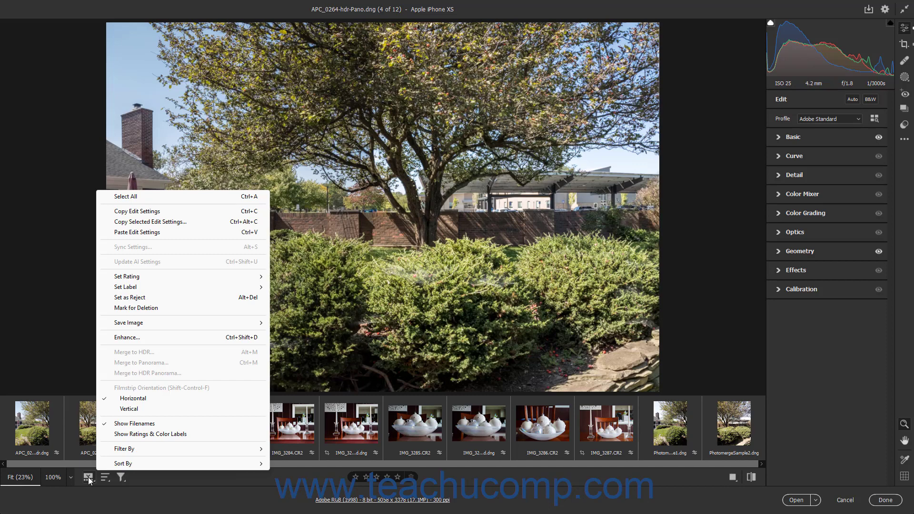
{"action": "left_click", "coordinate": [160, 434]}
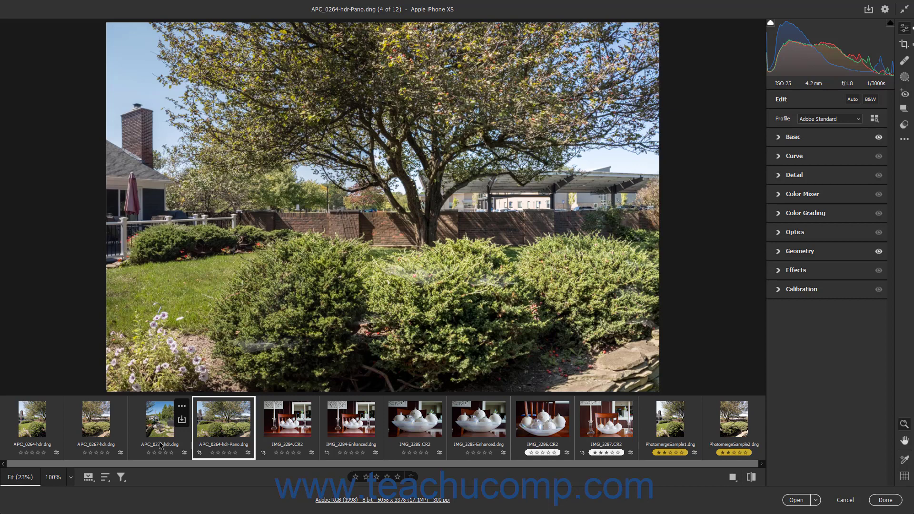
{"action": "left_click", "coordinate": [89, 478]}
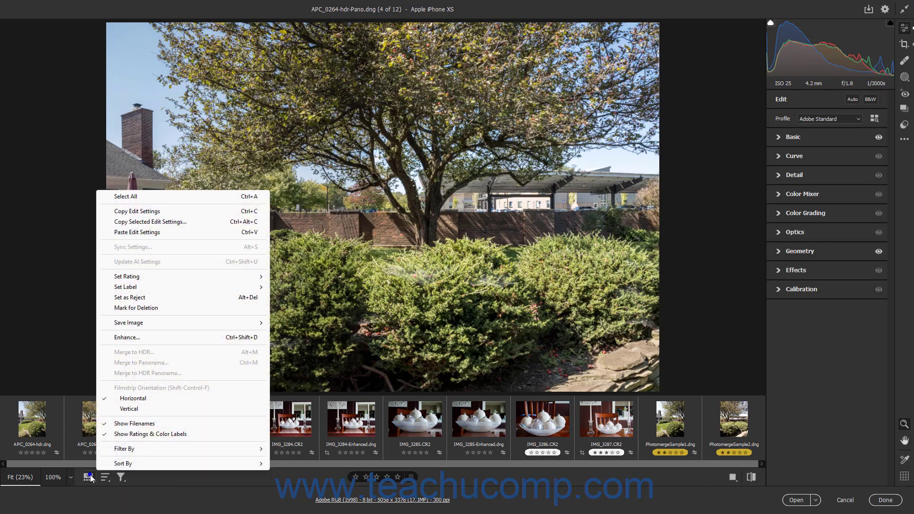
{"action": "mouse_move", "coordinate": [120, 465]}
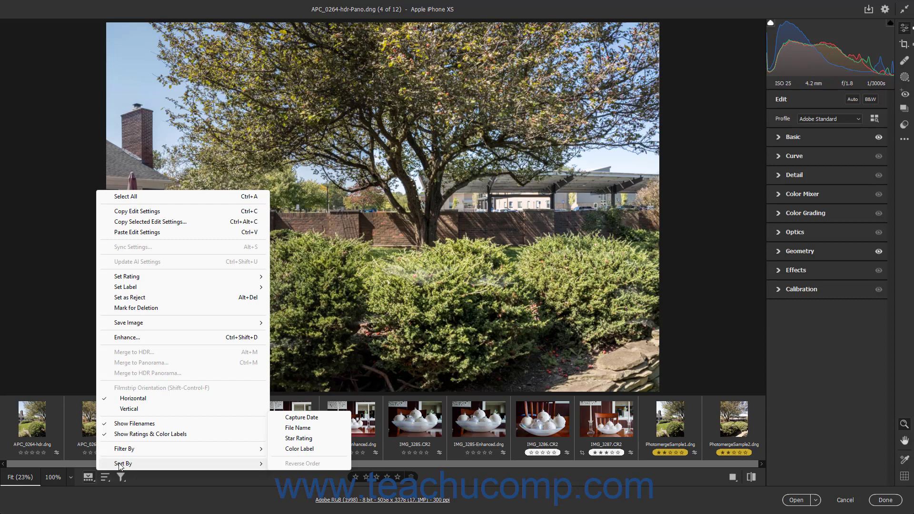
Sort the thumbnails by Capture Date, then Reverse Order, and finally by File Name.
{"action": "left_click", "coordinate": [153, 476]}
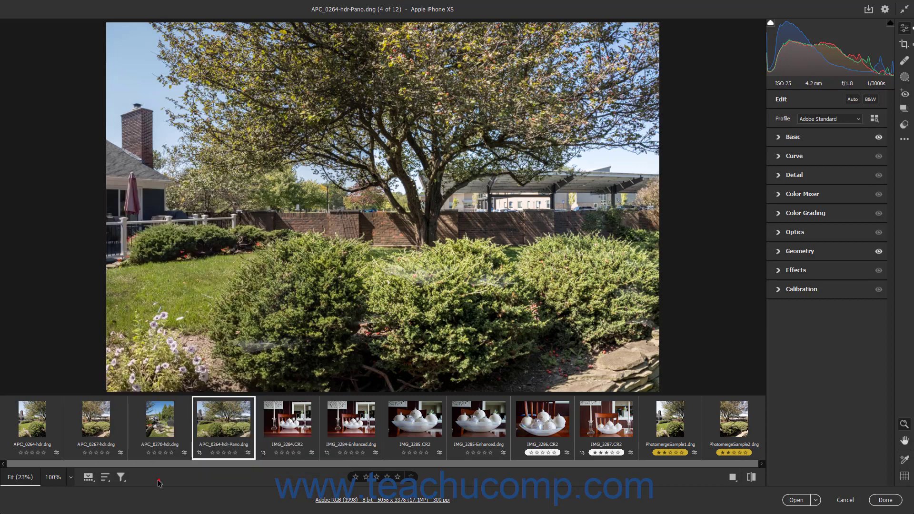
{"action": "left_click", "coordinate": [105, 477]}
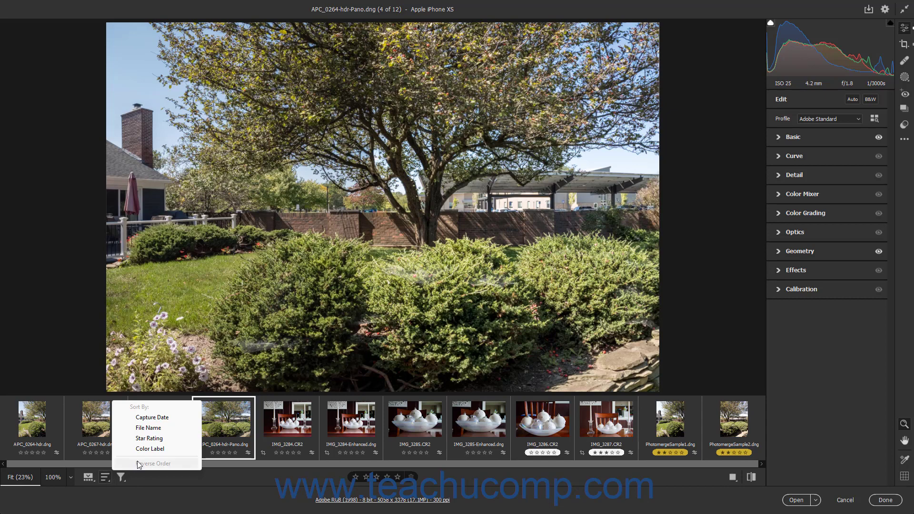
{"action": "left_click", "coordinate": [163, 420]}
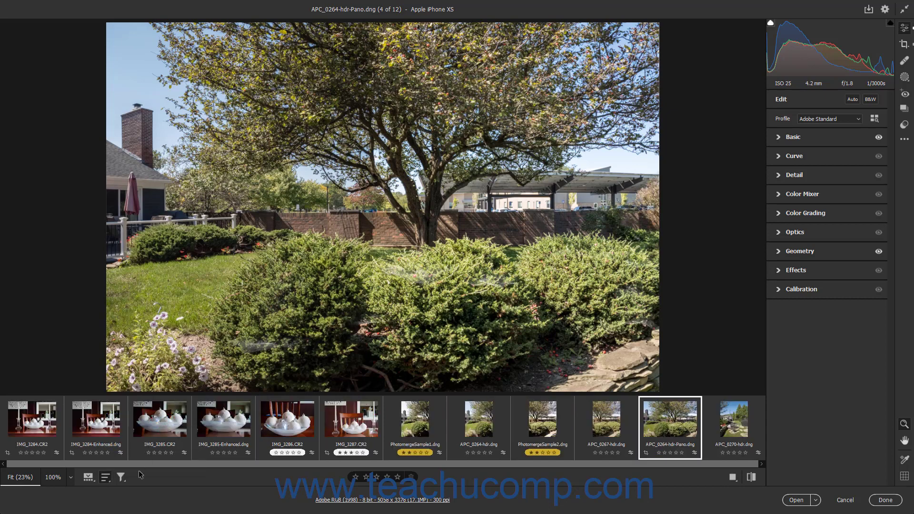
{"action": "left_click", "coordinate": [106, 478]}
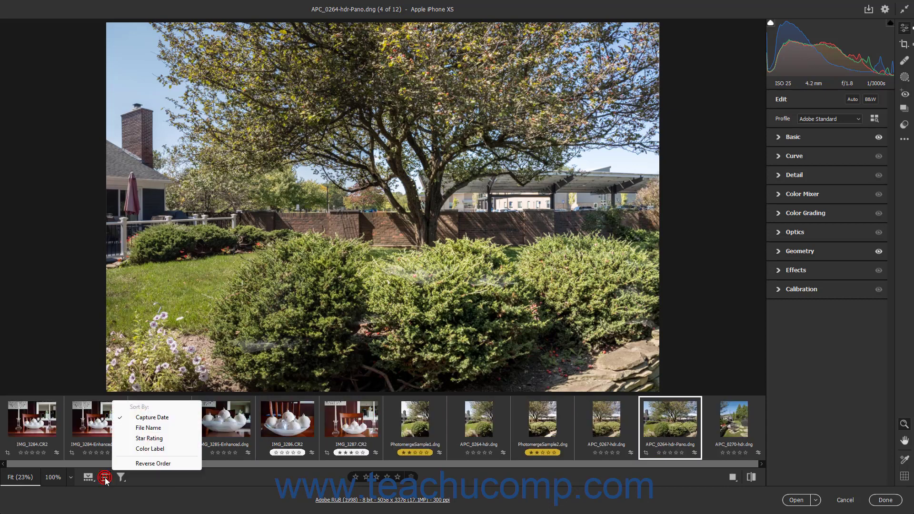
{"action": "left_click", "coordinate": [150, 465]}
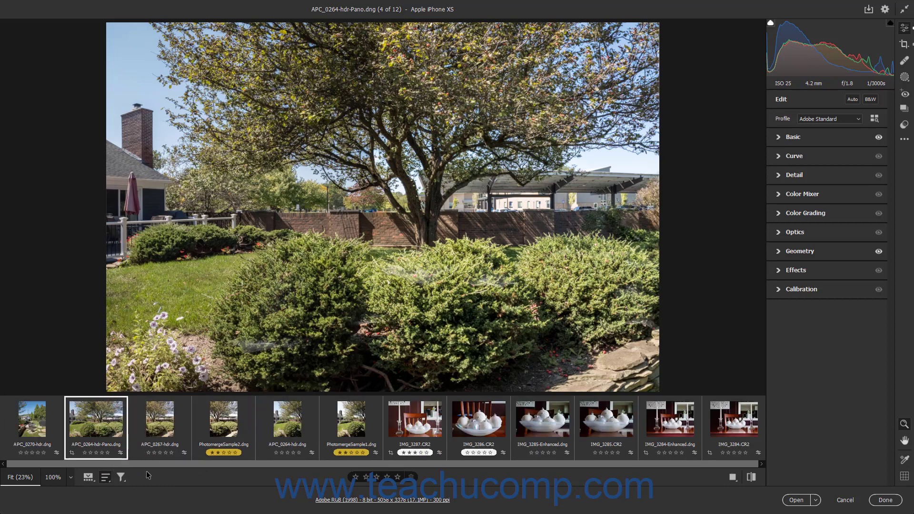
{"action": "left_click", "coordinate": [108, 478]}
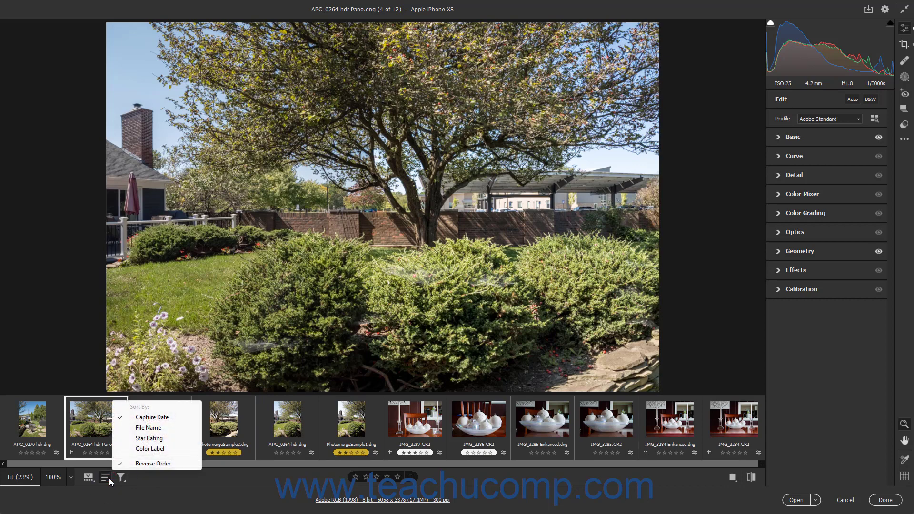
{"action": "left_click", "coordinate": [153, 418]}
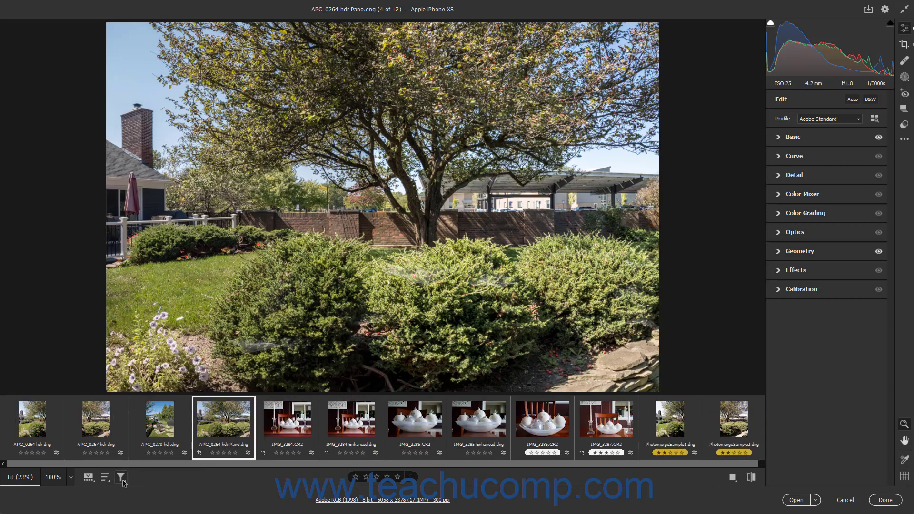
Browse the filmstrip filter options and close them without applying a filter.
{"action": "left_click", "coordinate": [94, 479]}
{"action": "mouse_move", "coordinate": [148, 455]}
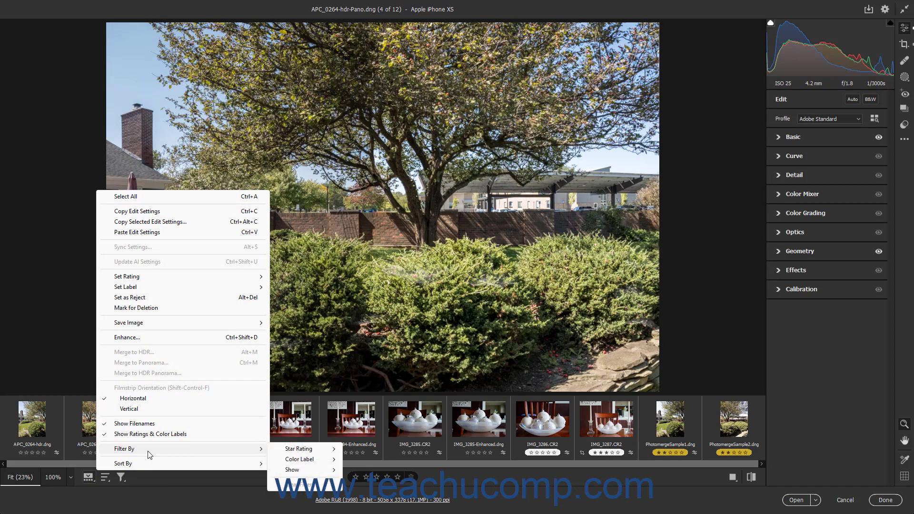
{"action": "mouse_move", "coordinate": [287, 453]}
{"action": "mouse_move", "coordinate": [291, 473]}
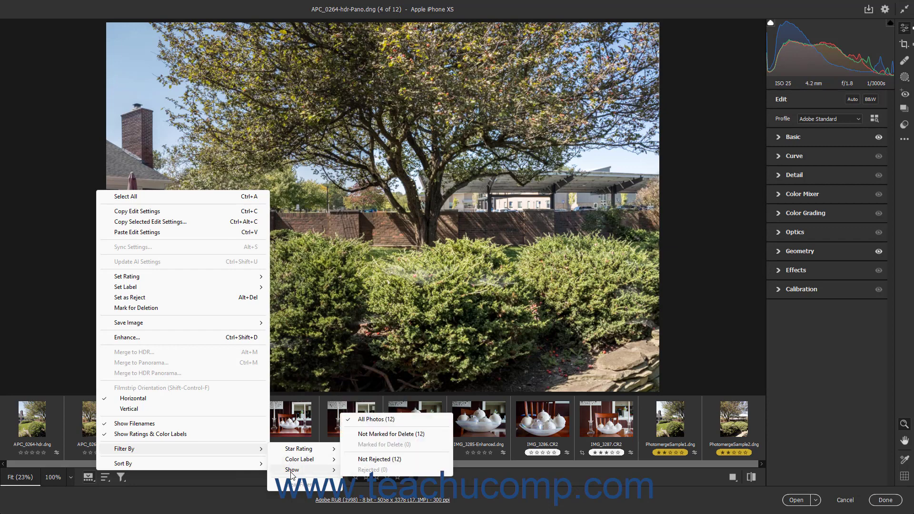
{"action": "left_click", "coordinate": [211, 492]}
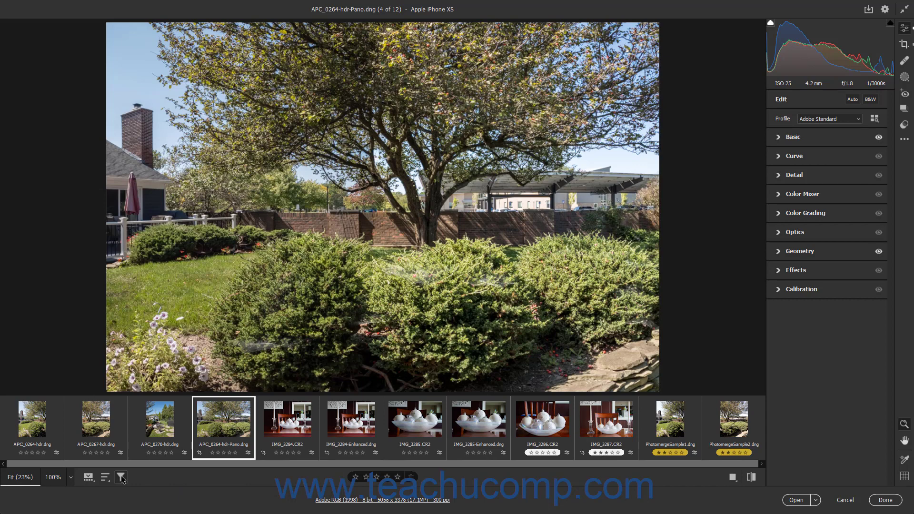
Filter the filmstrip by Color Label Second (2), leaving only the two Photomerge samples.
{"action": "left_click", "coordinate": [121, 478]}
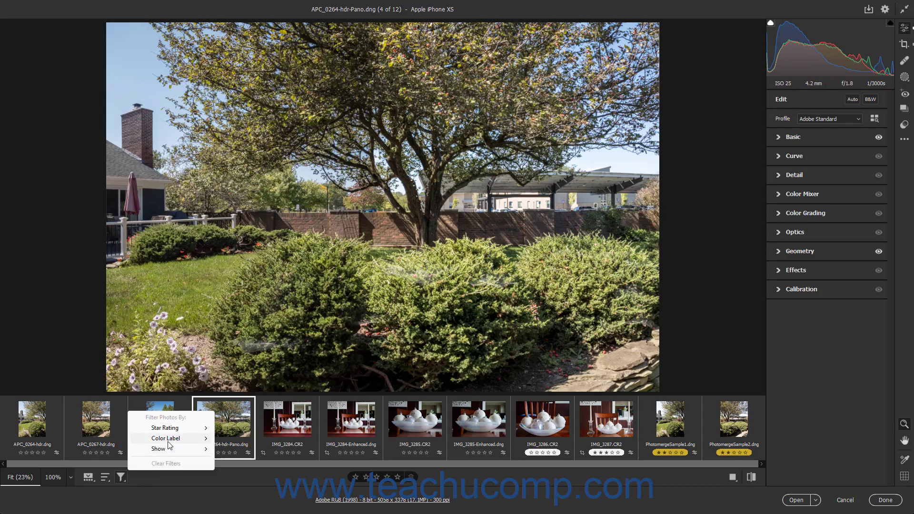
{"action": "mouse_move", "coordinate": [172, 443]}
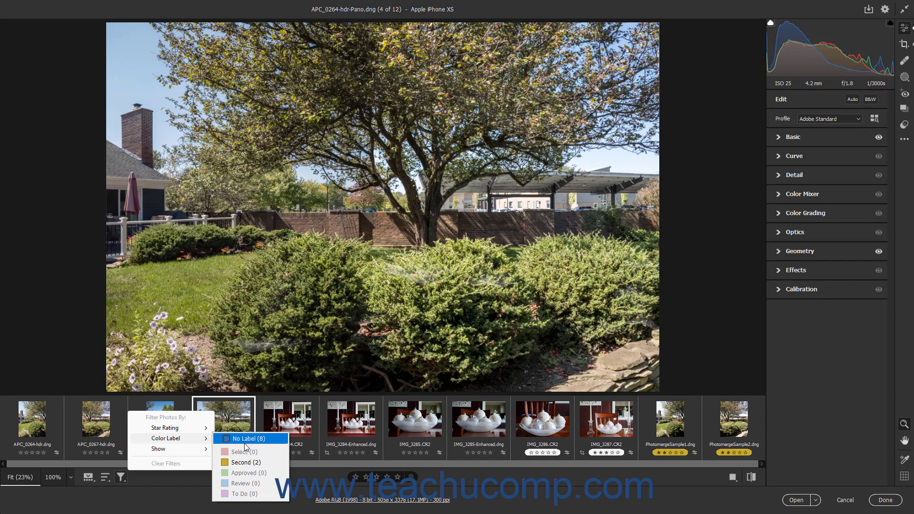
{"action": "left_click", "coordinate": [247, 463]}
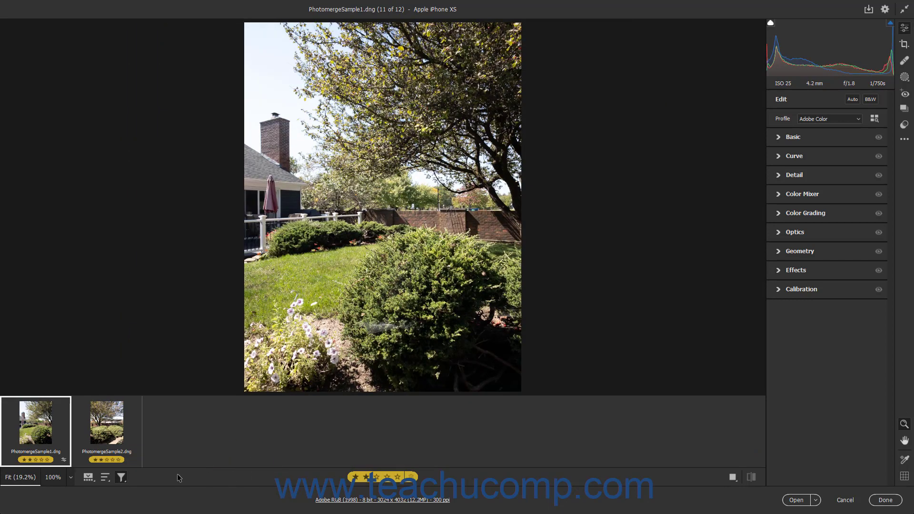
{"action": "left_click", "coordinate": [123, 478]}
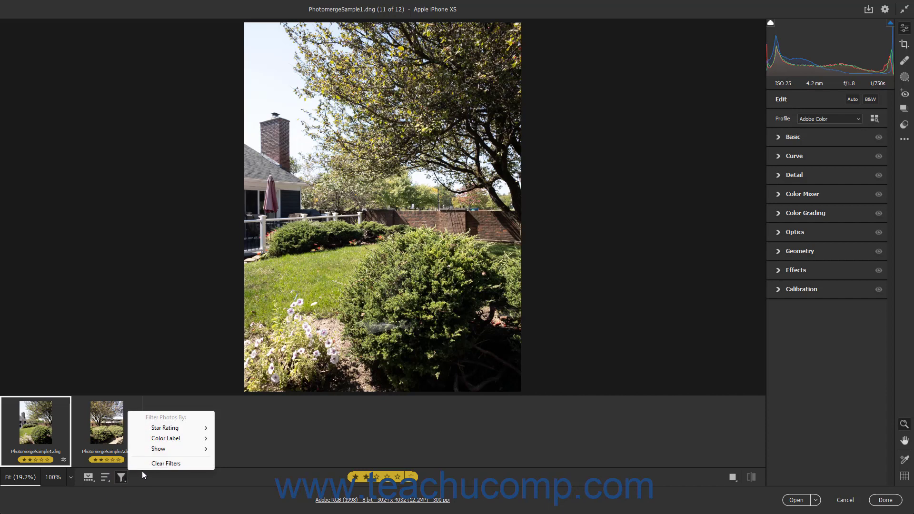